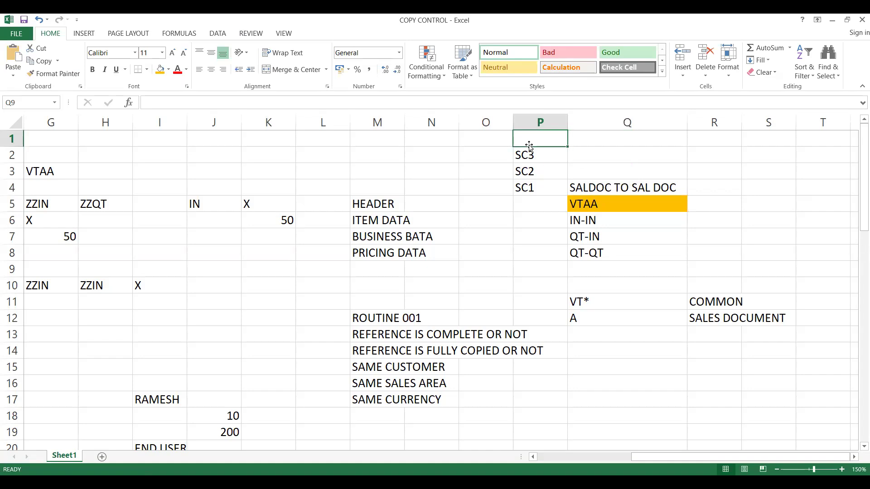
# Step: Enter SC4 in cell P1 and OR-QT in cell Q9 of the copy control sheet
pyautogui.write('SC4')
pyautogui.click(586, 271)
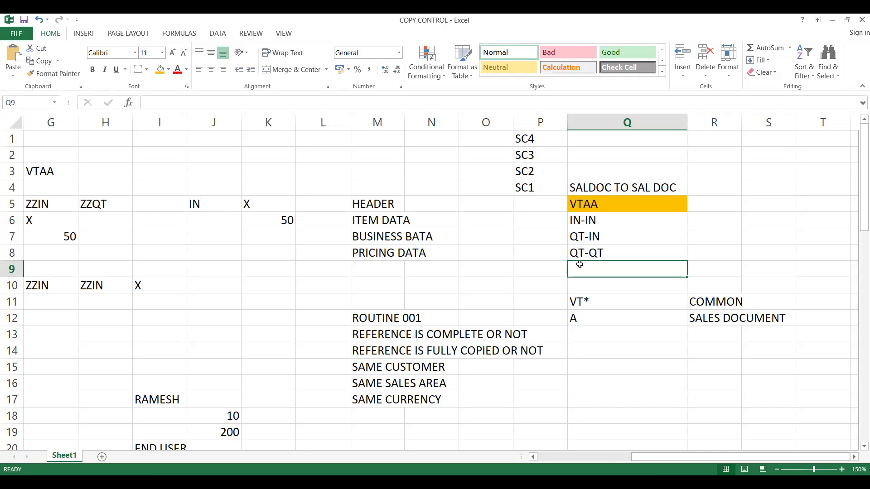
pyautogui.write('OR')
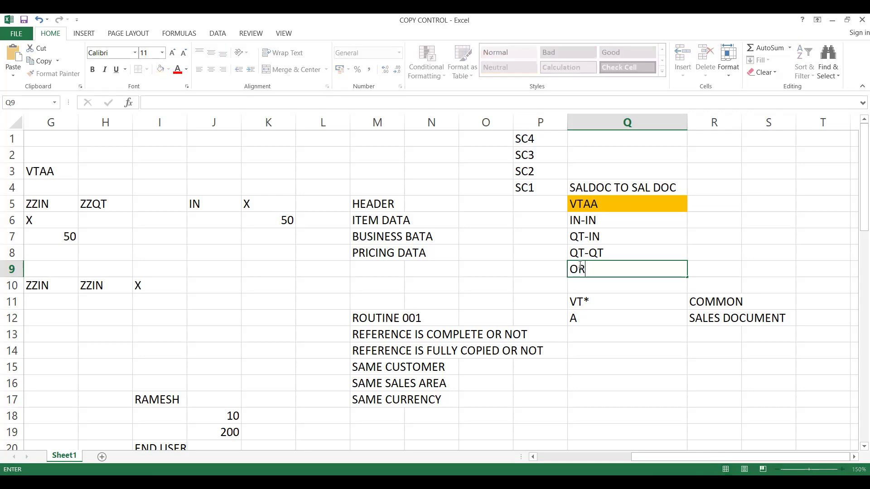
pyautogui.write('-QT')
pyautogui.press('Return')
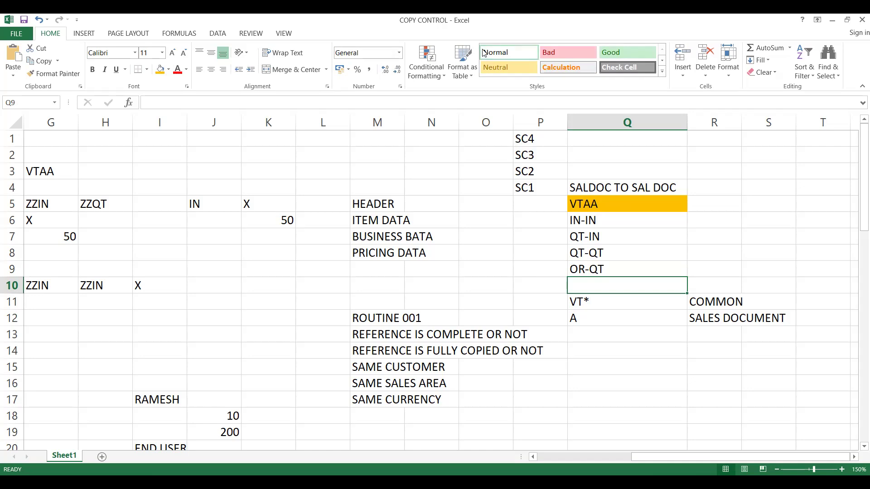
pyautogui.click(650, 270)
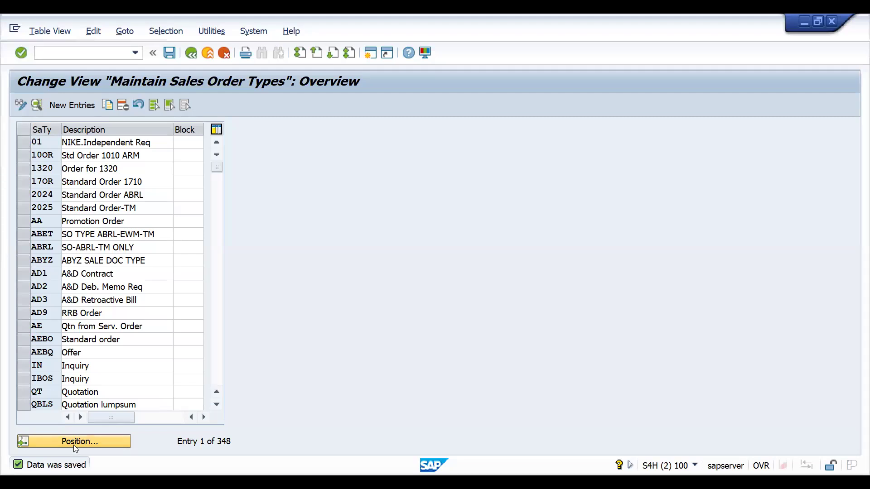
# Step: In SAP, locate the standard sales order type OR and copy it as sales document type ZZSO
pyautogui.click(74, 445)
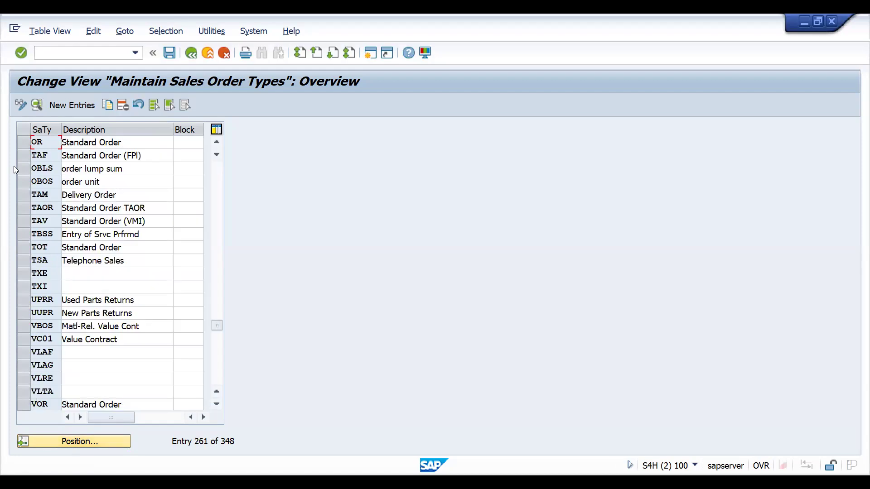
pyautogui.click(23, 142)
pyautogui.click(108, 105)
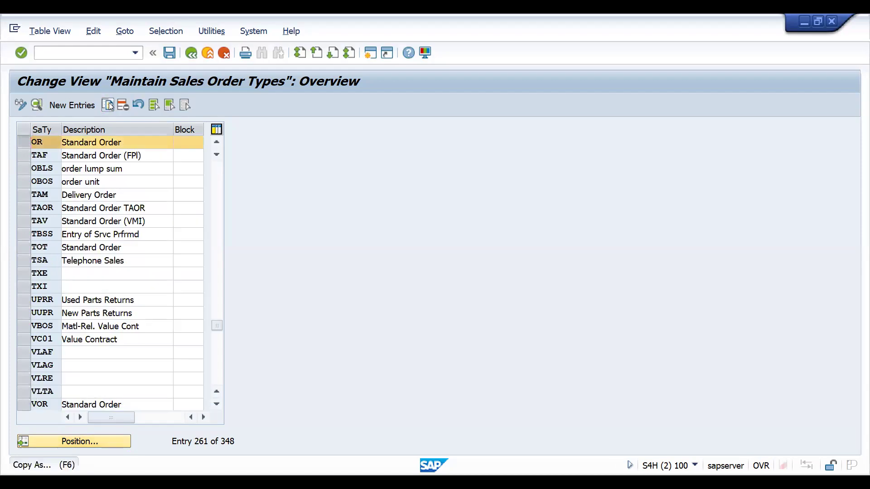
pyautogui.write('ZZSO')
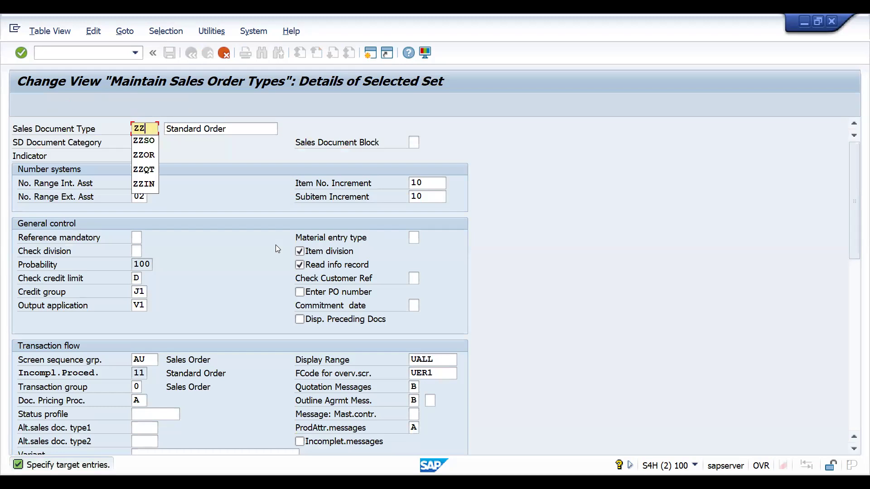
# Step: Replace the copied order type's description with EXPORT SO and confirm the new entry
pyautogui.click(237, 127)
pyautogui.press('BackSpace')
pyautogui.press('BackSpace')
pyautogui.press('BackSpace')
pyautogui.press('BackSpace')
pyautogui.press('BackSpace')
pyautogui.press('BackSpace')
pyautogui.press('BackSpace')
pyautogui.press('BackSpace')
pyautogui.press('BackSpace')
pyautogui.press('BackSpace')
pyautogui.press('BackSpace')
pyautogui.press('BackSpace')
pyautogui.press('BackSpace')
pyautogui.press('BackSpace')
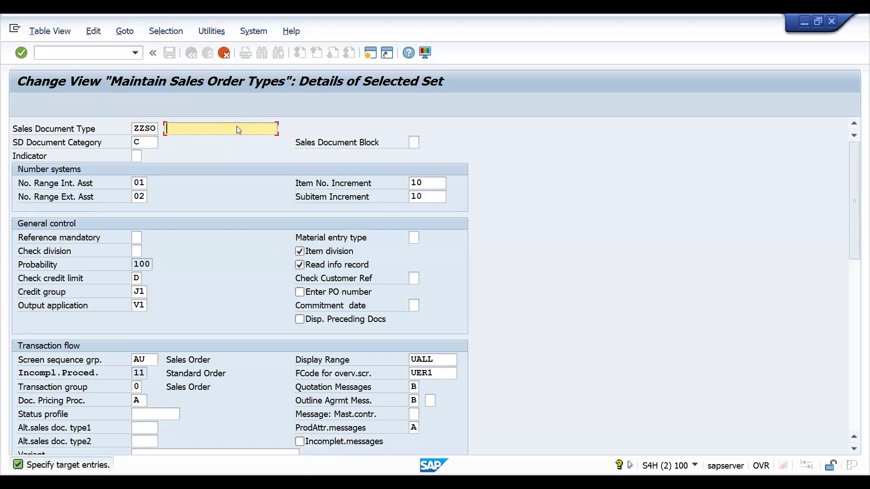
pyautogui.write('EXPORT SO')
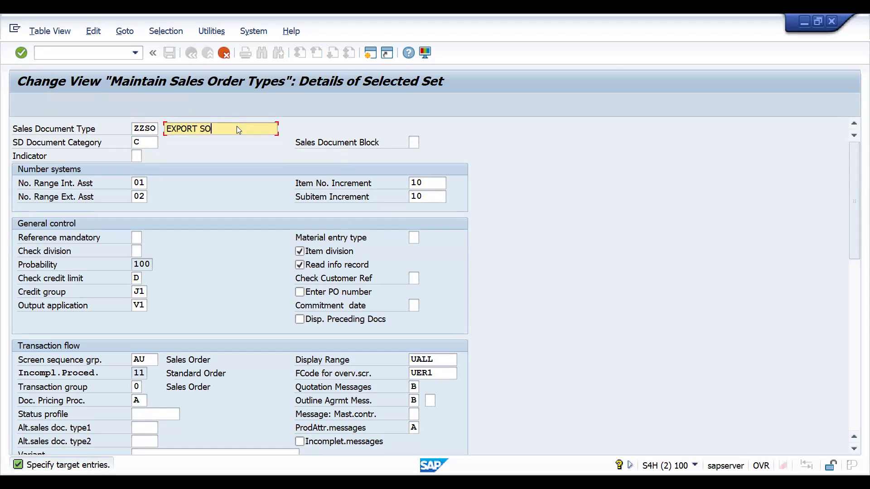
pyautogui.press('Return')
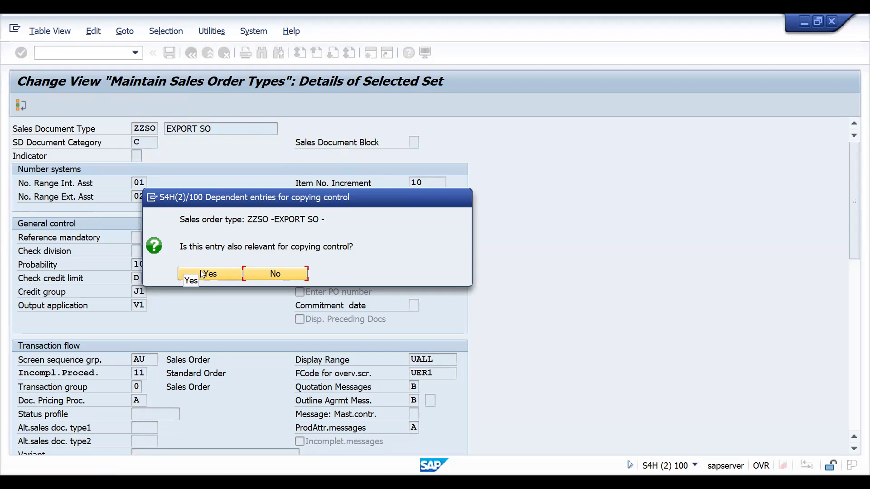
# Step: Mark ZZSO as relevant for copying control, accept the list of dependent table entries, and save the order type
pyautogui.click(203, 273)
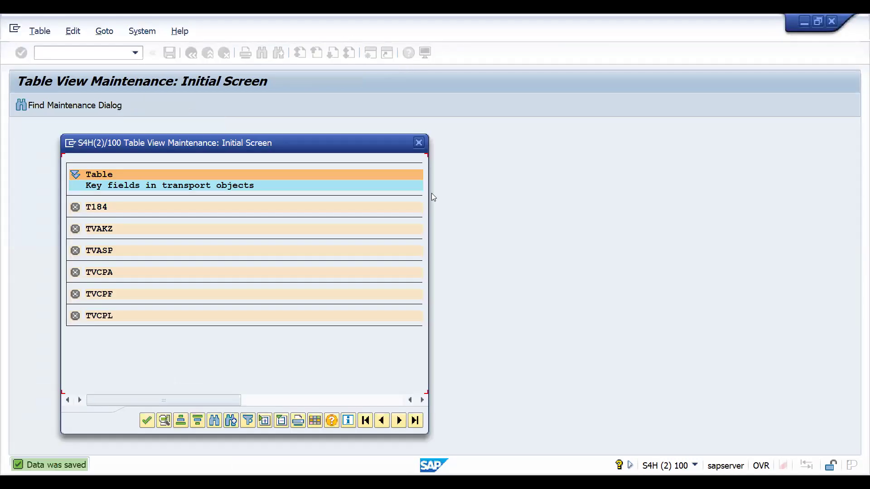
pyautogui.click(114, 208)
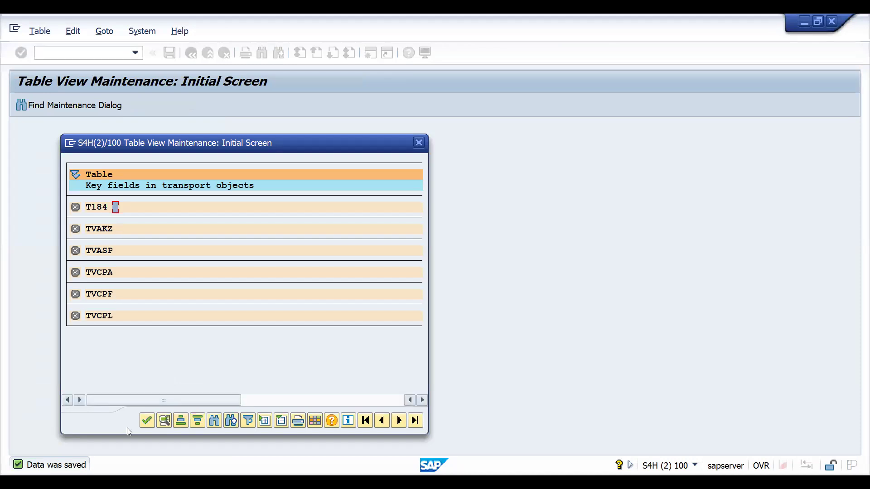
pyautogui.click(144, 421)
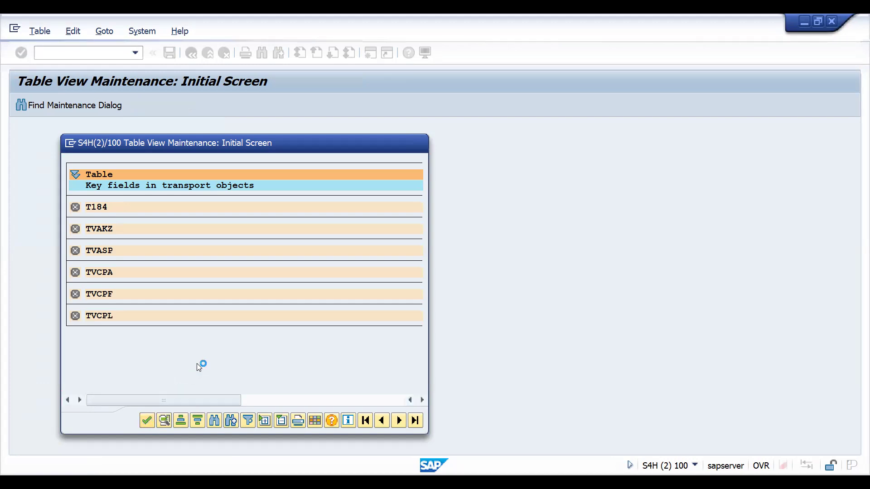
pyautogui.click(171, 58)
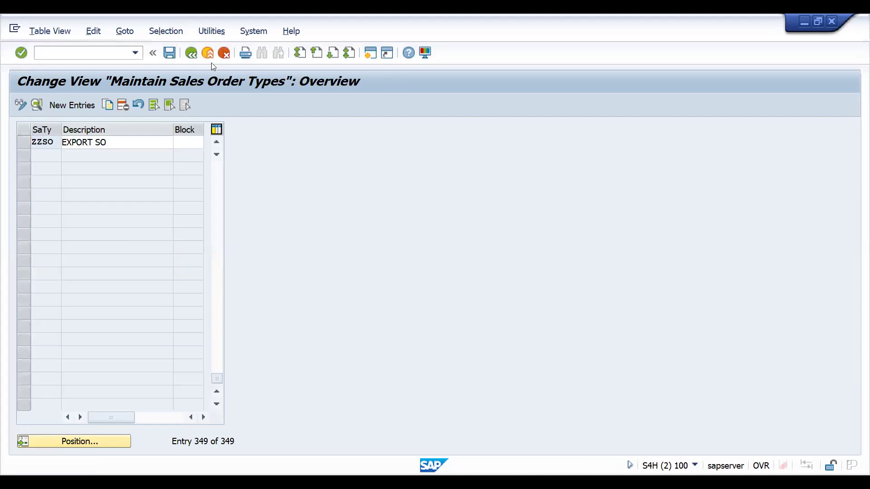
# Step: Switch to the other SAP session showing the Create Sales Documents screen
pyautogui.click(100, 51)
pyautogui.hotkey('alt', 'g')
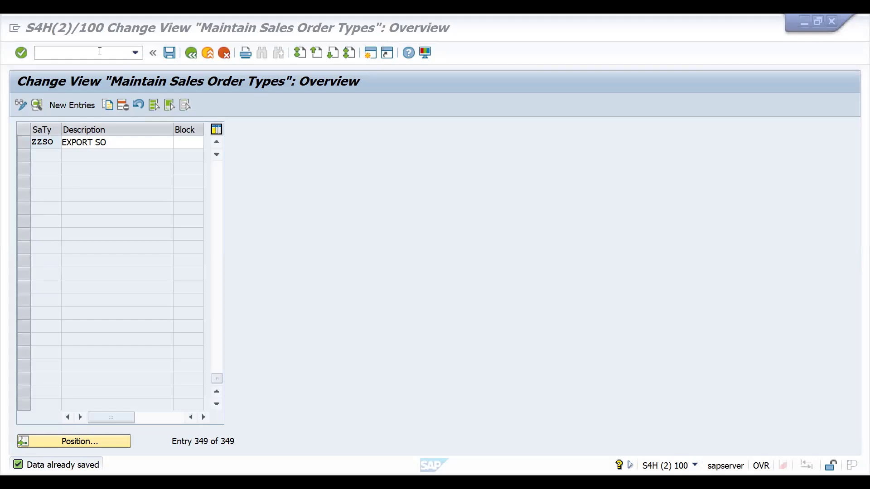
pyautogui.hotkey('alt', 'Tab')
# Step: Try to run VTAA directly from the Create Sales Documents screen
pyautogui.click(81, 53)
pyautogui.write('V')
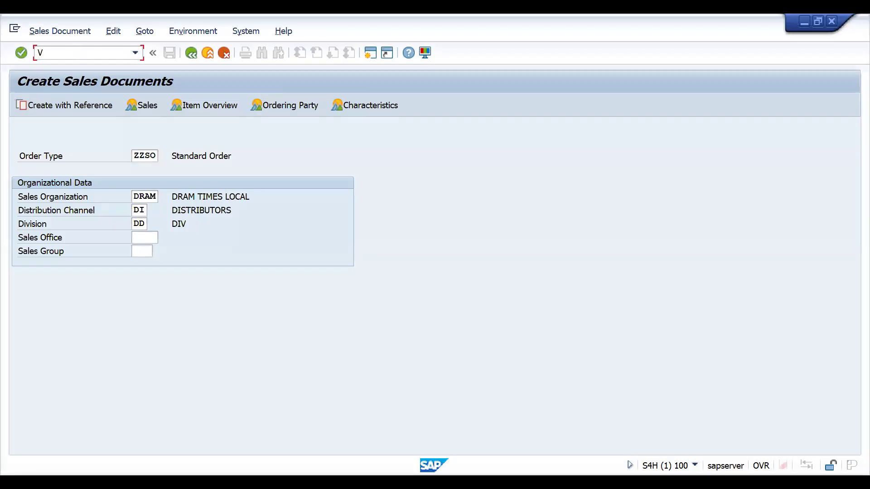
pyautogui.write('TAA')
pyautogui.press('Return')
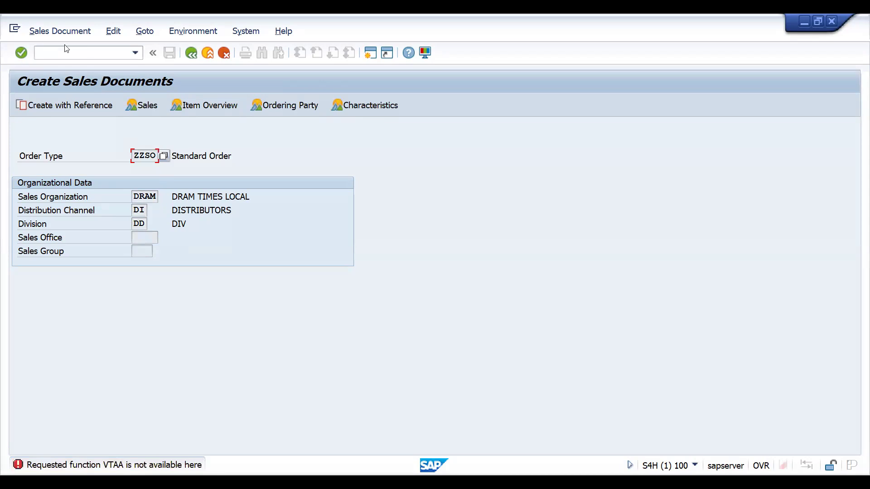
# Step: Open the sales document copying control by running /NVTAA
pyautogui.click(48, 49)
pyautogui.write('/NVTAA')
pyautogui.press('Return')
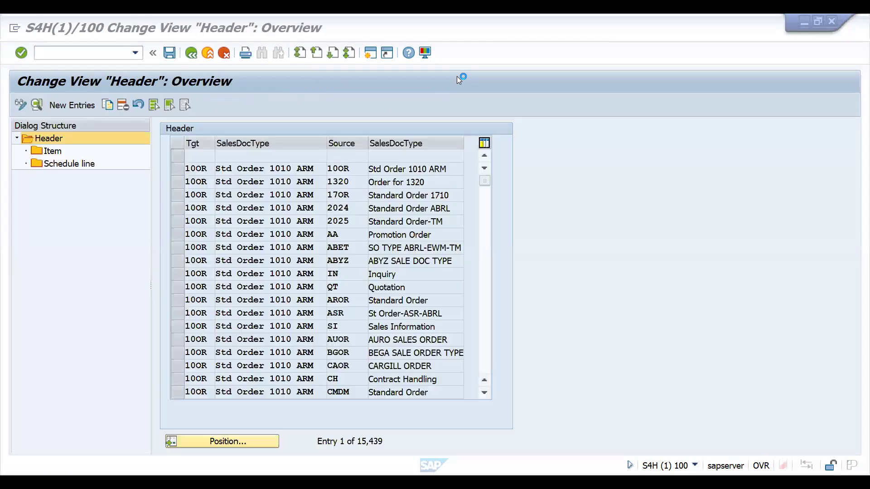
# Step: Locate the header copying control entry with target ZZIN and source ZZIN, and select it
pyautogui.click(202, 439)
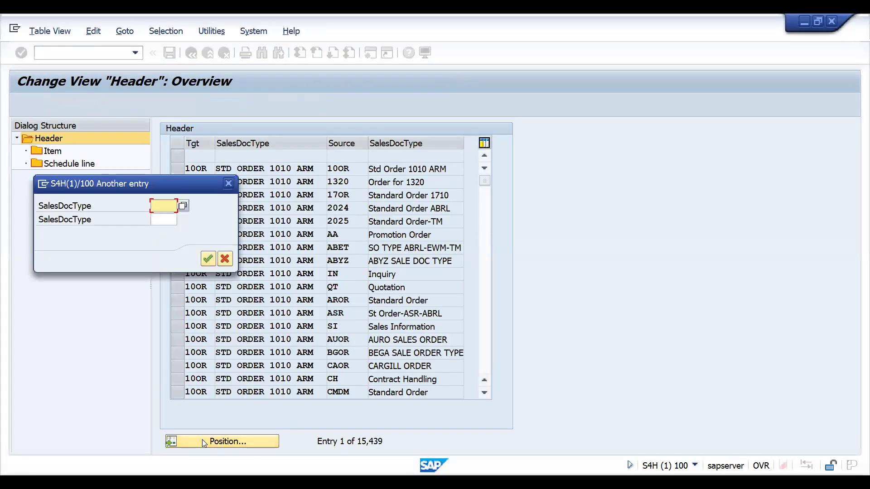
pyautogui.write('ZZ')
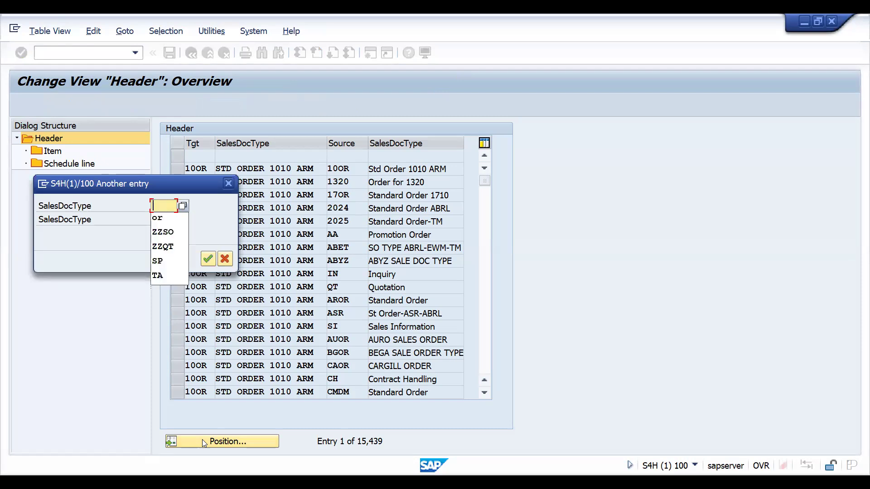
pyautogui.write('IN')
pyautogui.press('Tab')
pyautogui.write('ZZ')
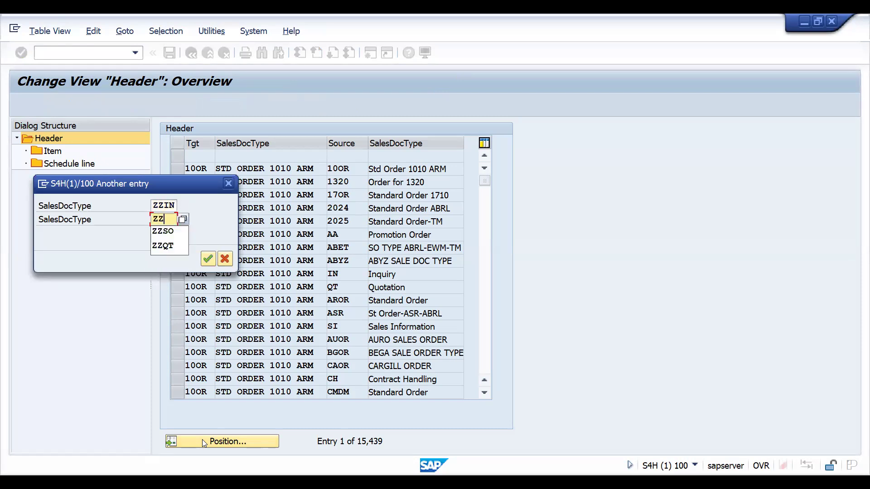
pyautogui.write('Q')
pyautogui.press('BackSpace')
pyautogui.write('IN')
pyautogui.press('Return')
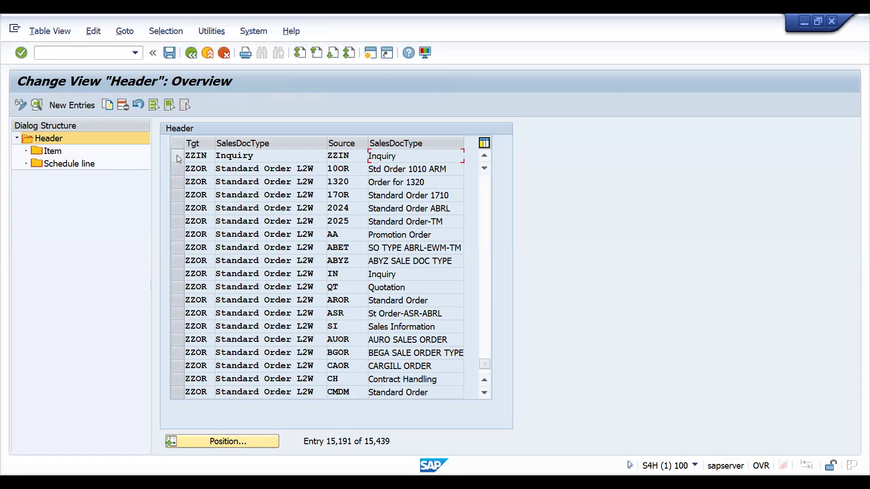
pyautogui.click(178, 156)
# Step: Locate the header copying control entry with target ZZQT and source ZZIN
pyautogui.click(205, 442)
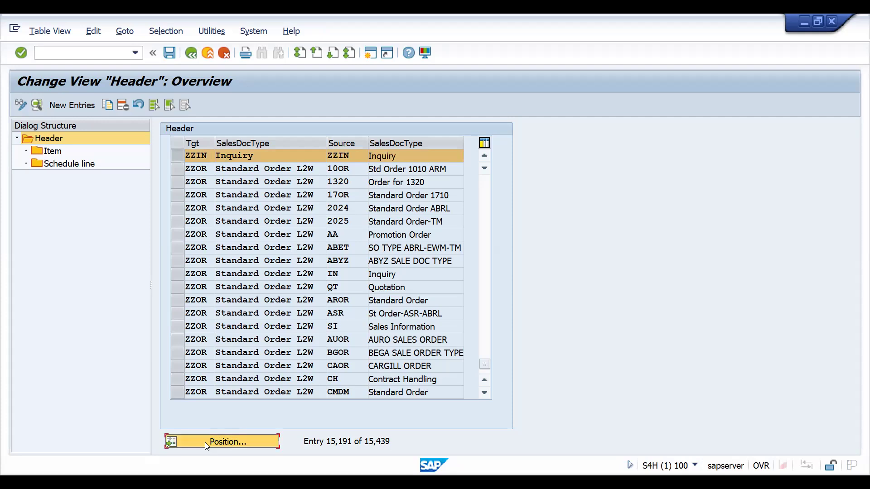
pyautogui.write('ZZ')
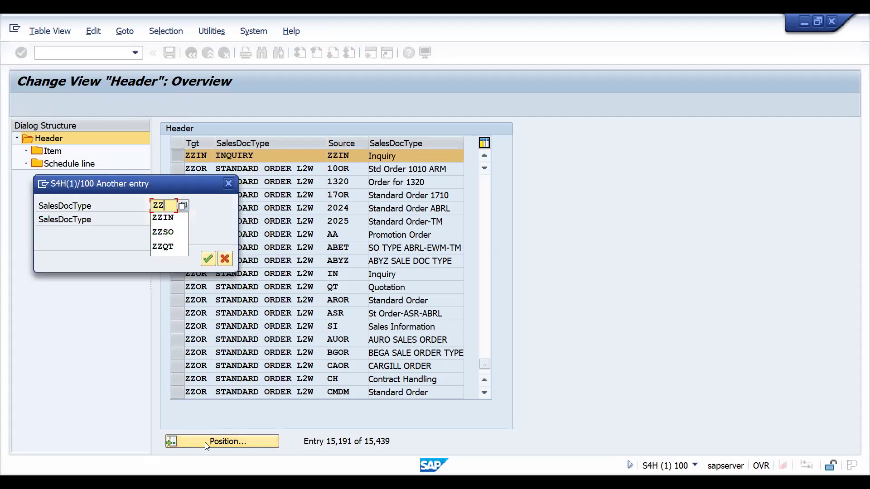
pyautogui.write('QT')
pyautogui.press('Tab')
pyautogui.write('ZZ')
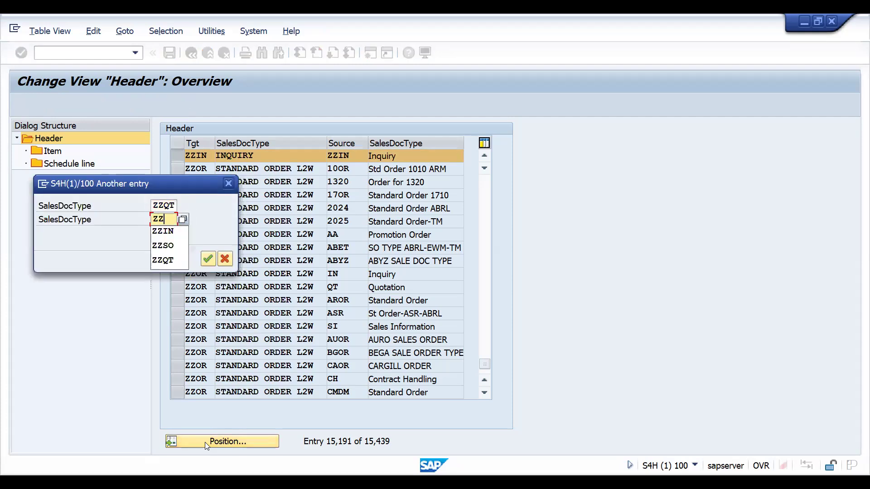
pyautogui.write('IN')
pyautogui.press('Return')
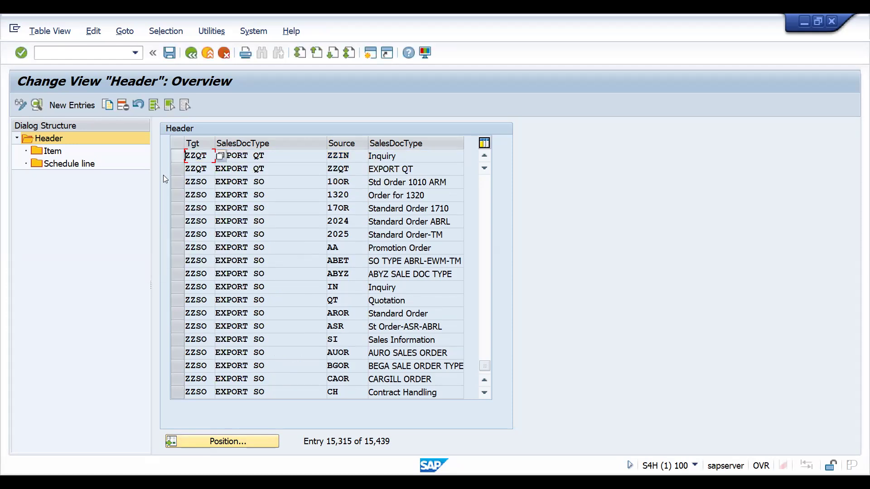
# Step: Look up the header copying control entry with target ZZSO and source ZZQT
pyautogui.click(230, 442)
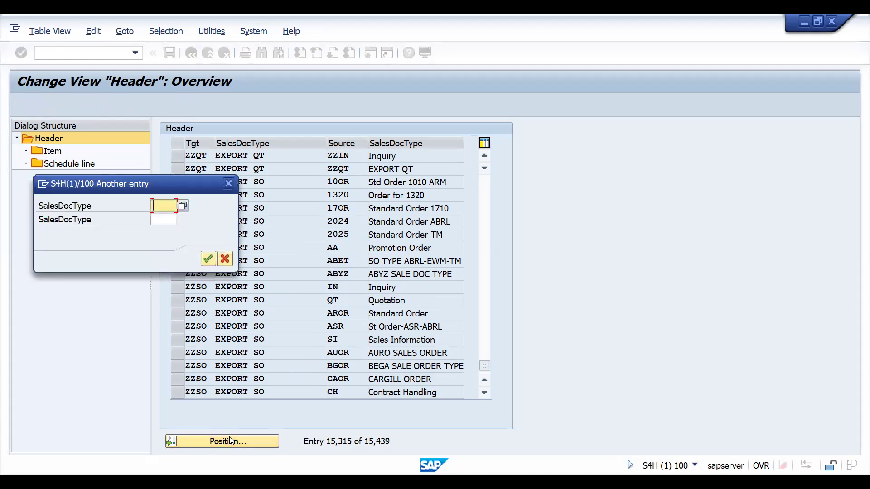
pyautogui.write('ZZSO')
pyautogui.press('Tab')
pyautogui.write('ZZQT')
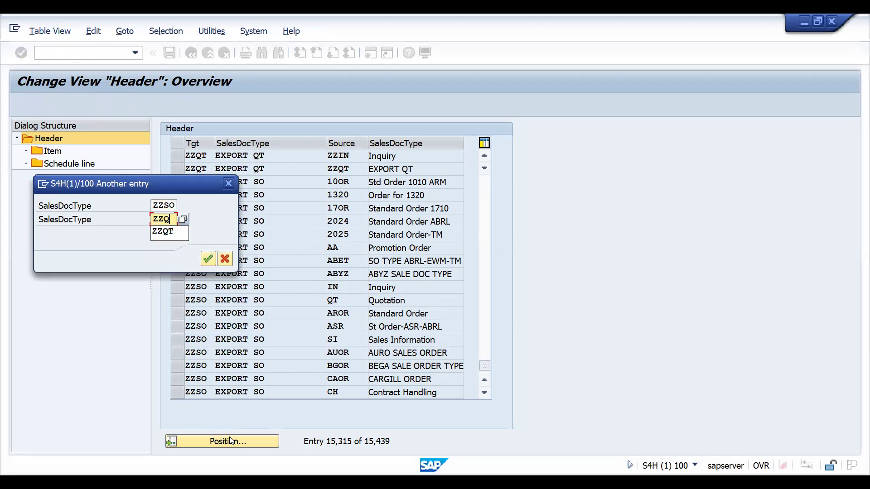
pyautogui.press('Return')
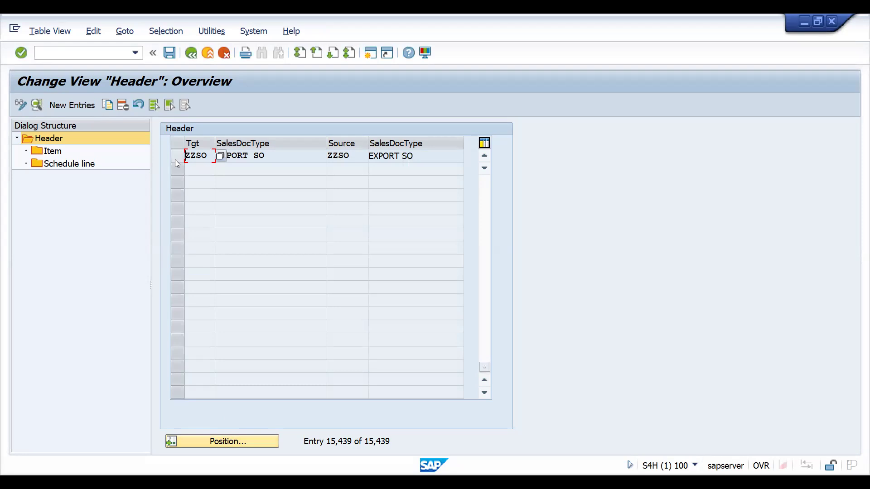
# Step: Open the header details of the copying control entry with target ZZSO and source ZZSO
pyautogui.click(175, 159)
pyautogui.doubleClick(282, 156)
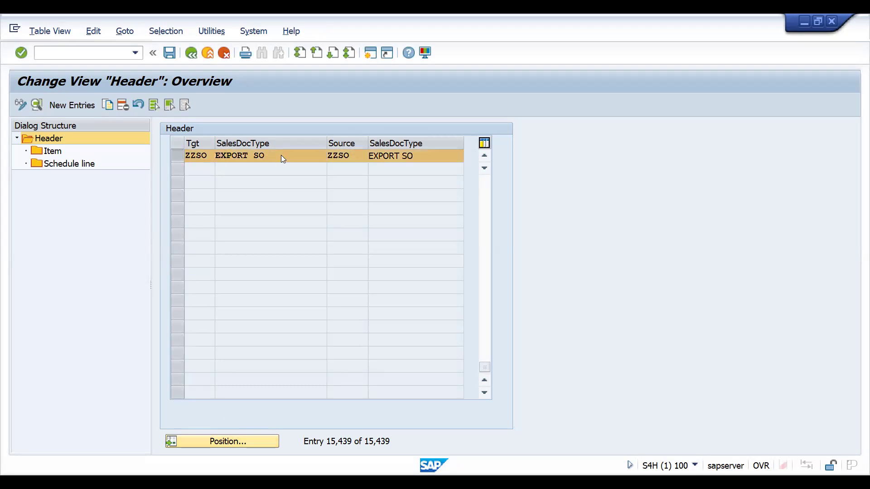
pyautogui.doubleClick(63, 152)
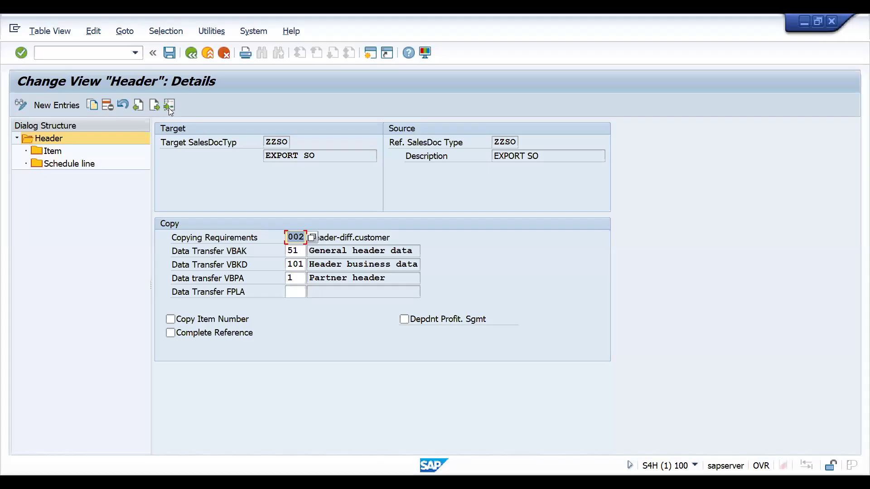
# Step: Open the header details of the copying control entry with target SO and source QT
pyautogui.click(168, 105)
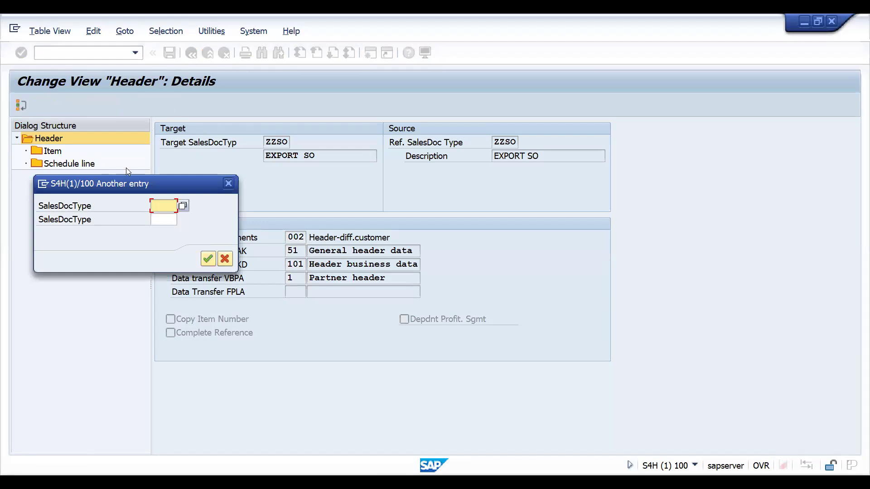
pyautogui.write('QT')
pyautogui.press('Tab')
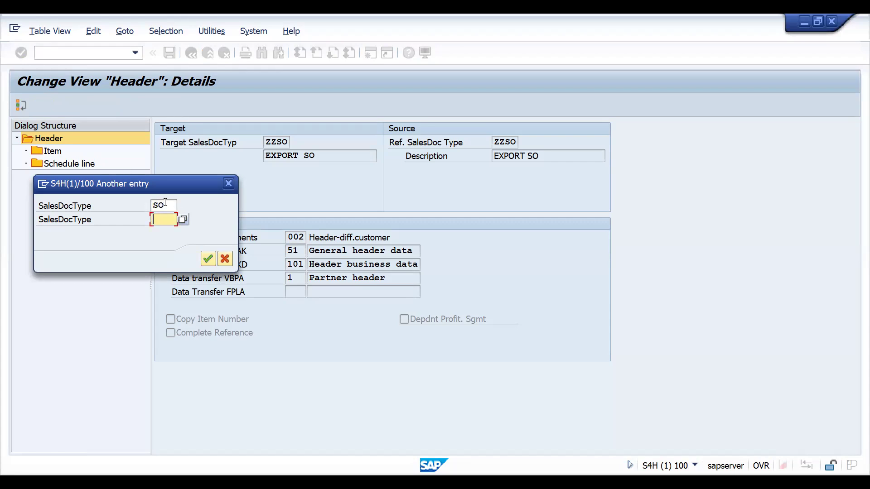
pyautogui.write('QT')
pyautogui.press('Return')
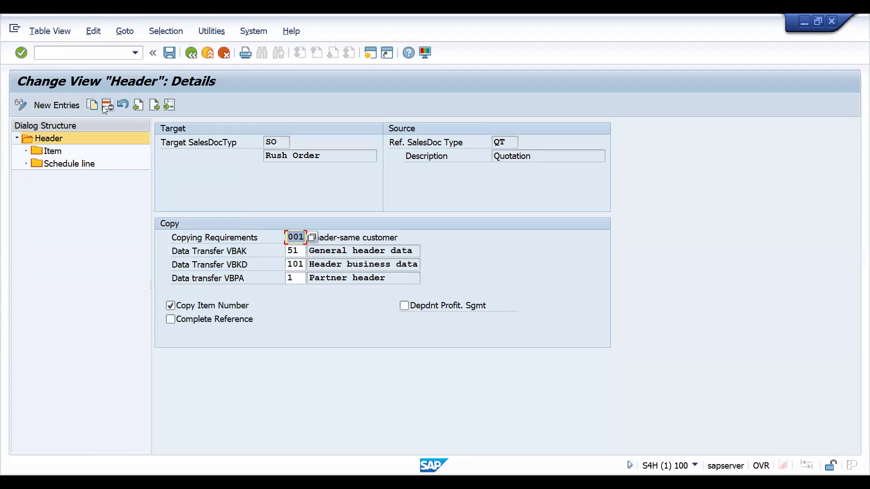
# Step: Start a copy of the SO from QT entry, entering ZZSO as target and ZZQT as source document type
pyautogui.click(94, 106)
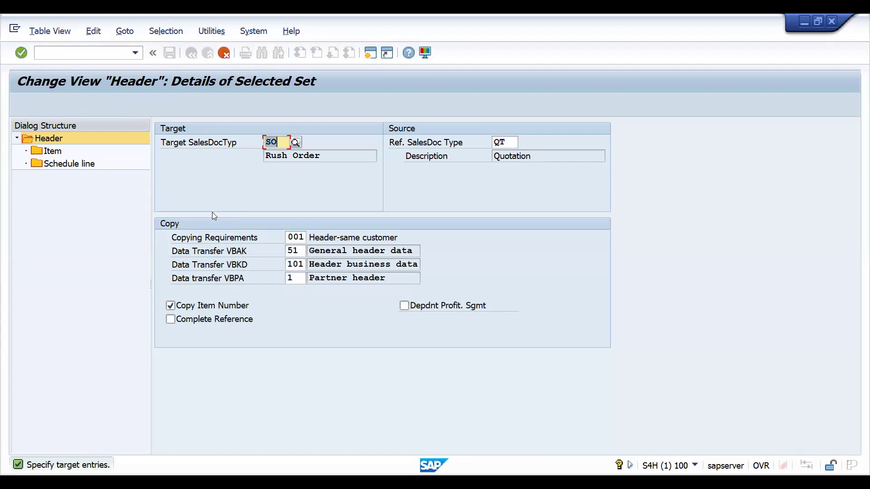
pyautogui.write('ZZSO')
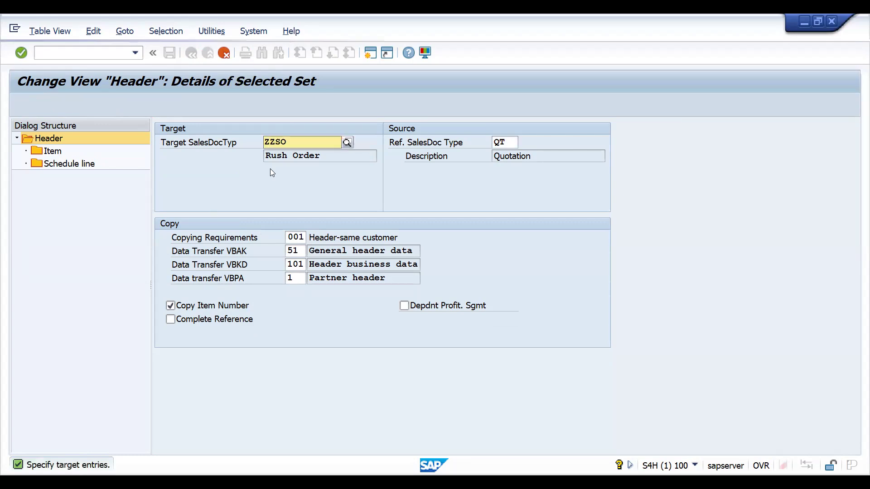
pyautogui.press('Return')
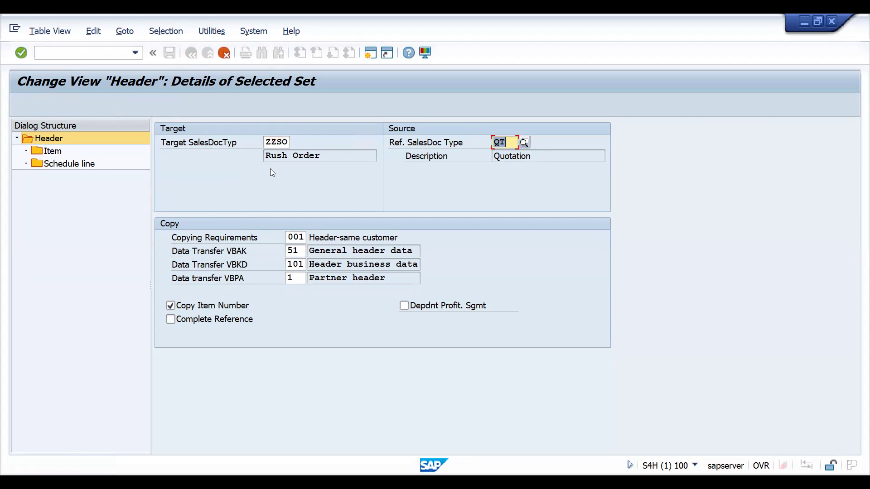
pyautogui.write('ZZQT')
pyautogui.press('Return')
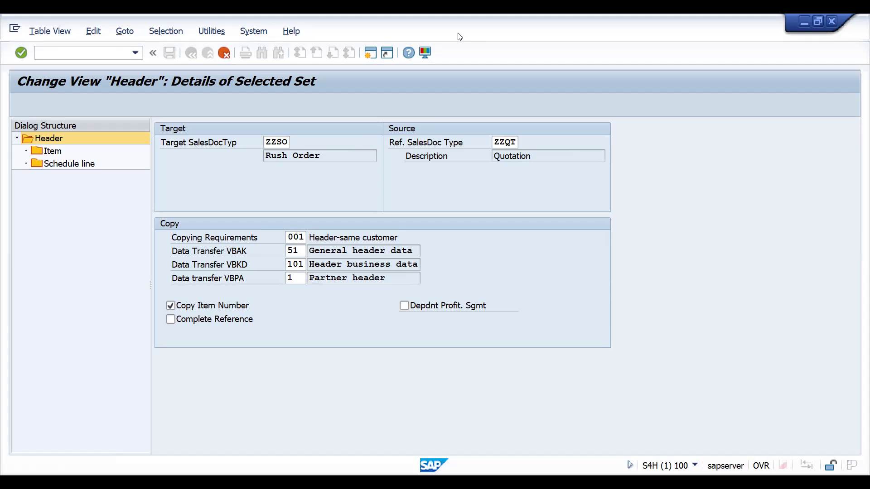
# Step: Copy the entry with its dependent entries, passing over the item category issues and closing the copy summary
pyautogui.press('Return')
pyautogui.click(386, 231)
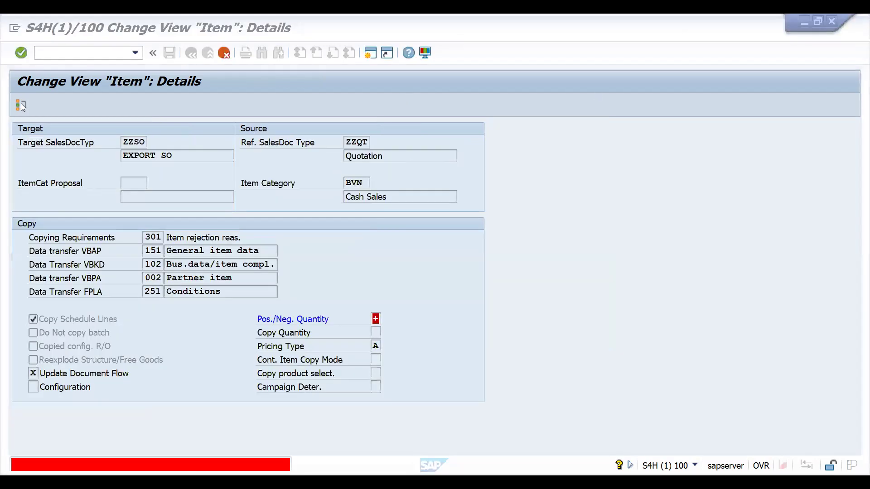
pyautogui.click(21, 104)
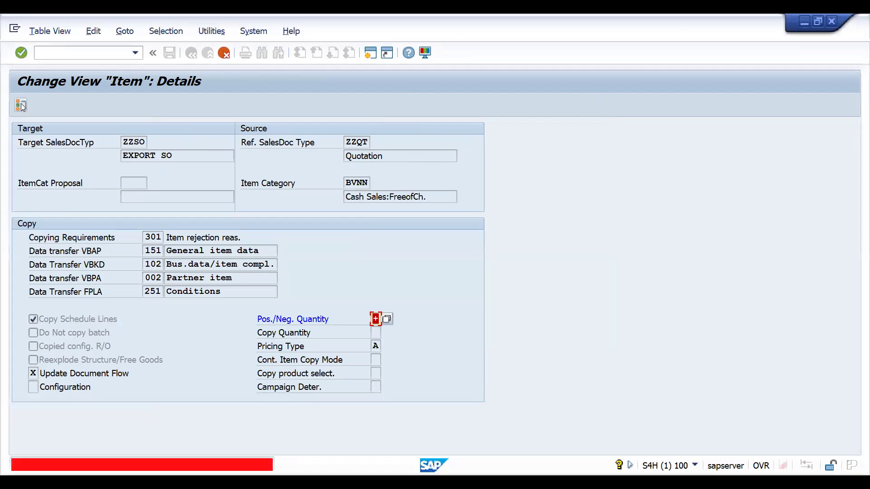
pyautogui.click(20, 103)
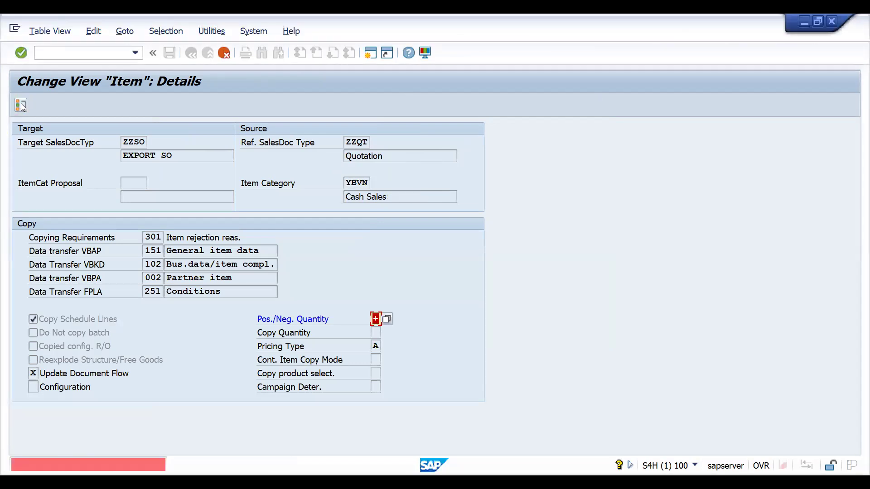
pyautogui.click(21, 103)
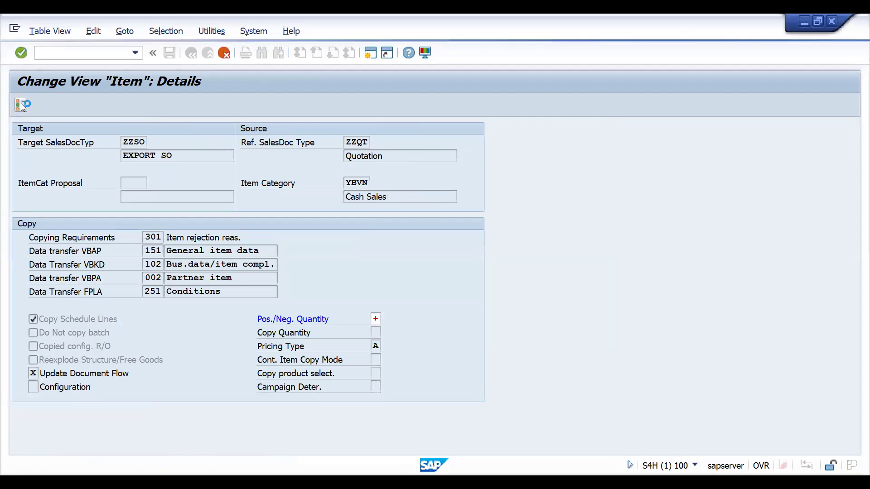
pyautogui.click(20, 103)
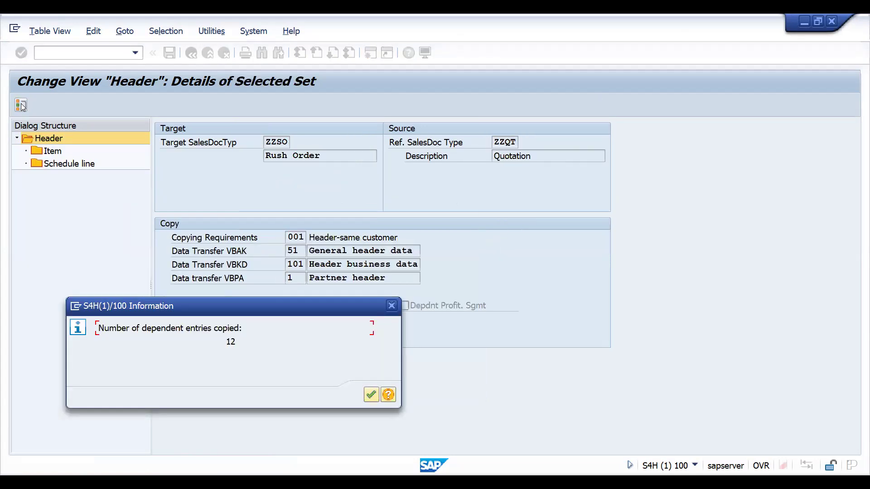
pyautogui.click(370, 395)
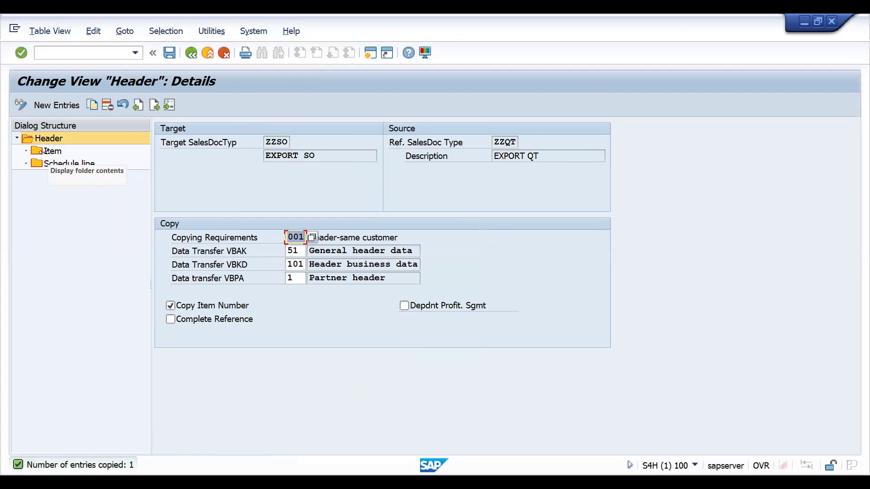
# Step: In the item entries for ZZSO from ZZQT, copy AGN to item category ZAGN and save
pyautogui.doubleClick(45, 151)
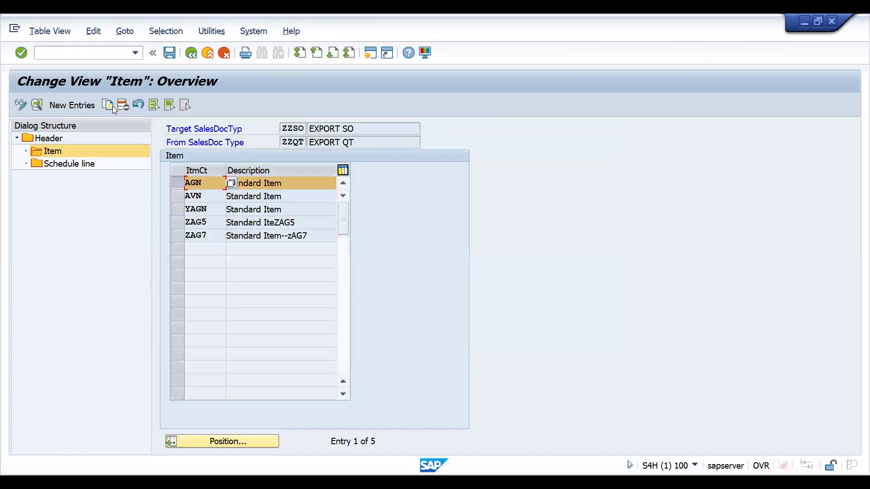
pyautogui.doubleClick(233, 249)
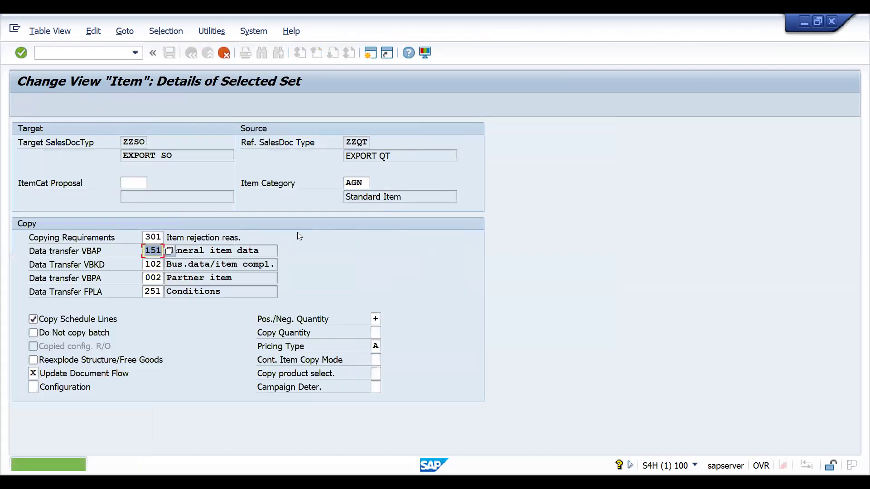
pyautogui.click(360, 182)
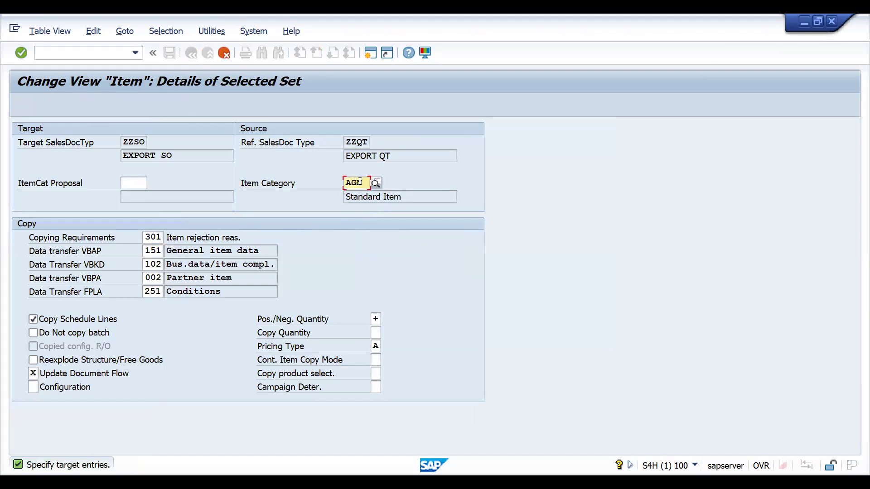
pyautogui.write('ZAGN')
pyautogui.press('Return')
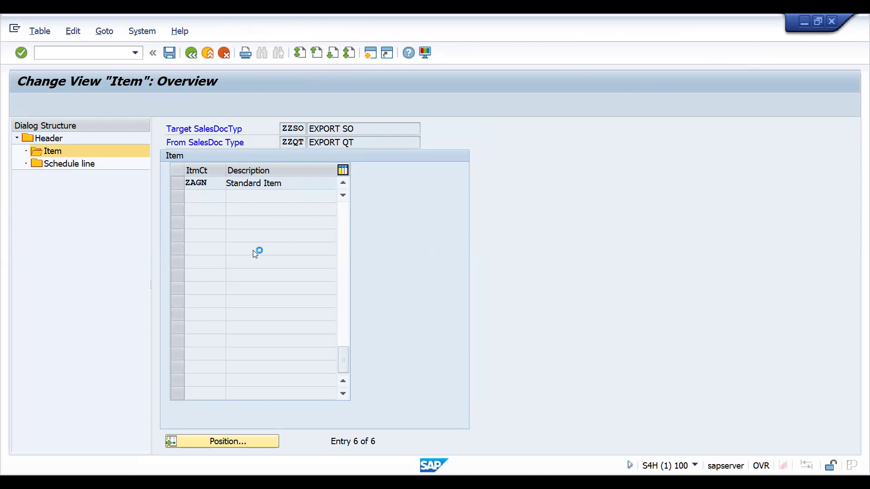
pyautogui.click(242, 246)
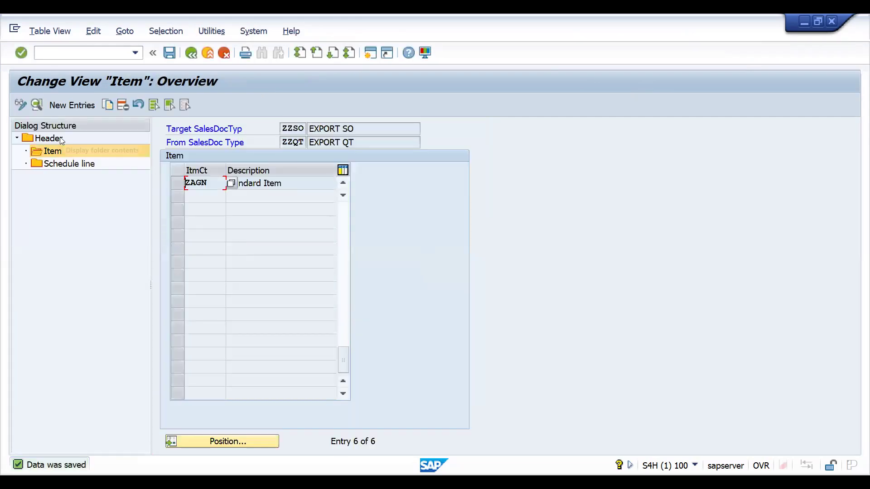
# Step: Set the header copying requirement for target ZZSO with source ZZSO to routine 001, Header-same customer, and save
pyautogui.doubleClick(61, 139)
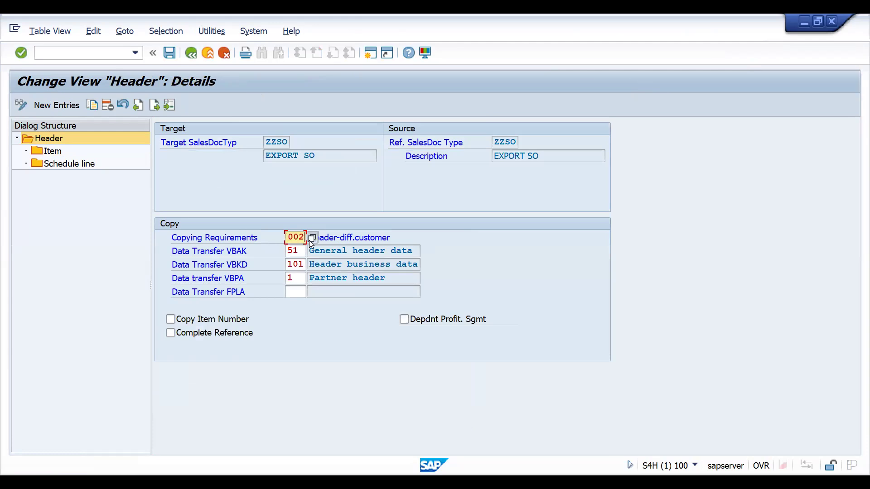
pyautogui.click(312, 239)
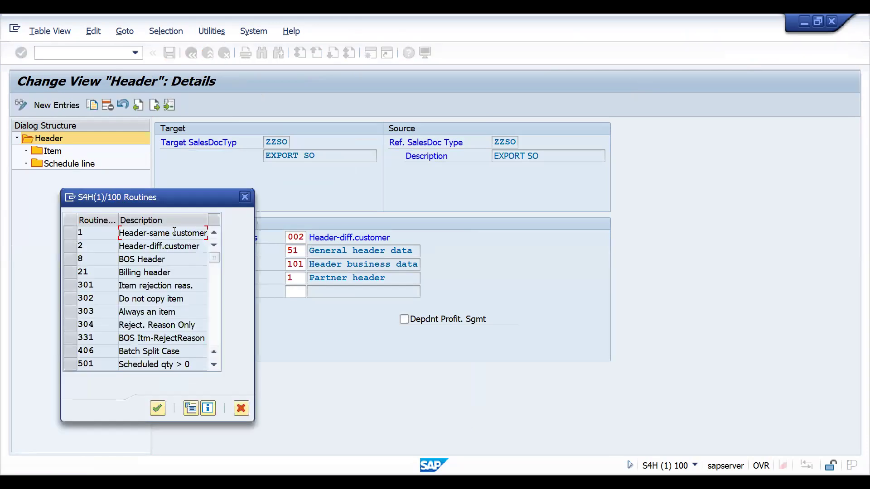
pyautogui.doubleClick(175, 234)
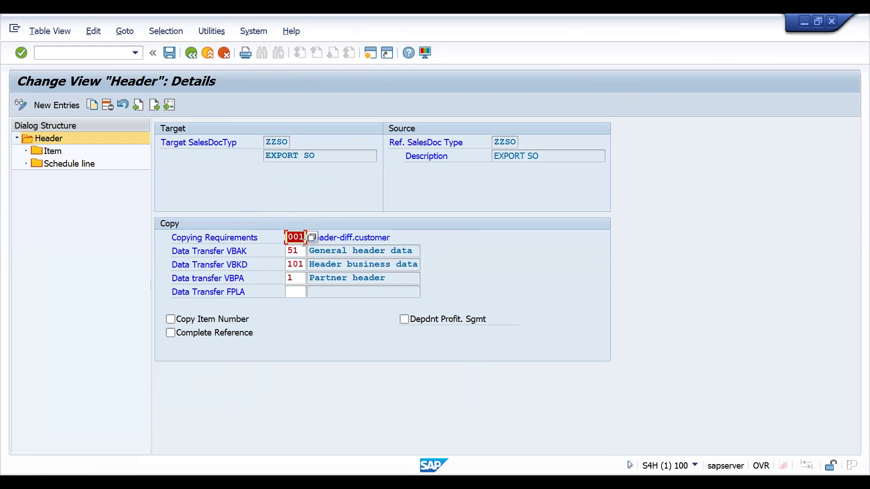
pyautogui.click(169, 53)
pyautogui.click(296, 237)
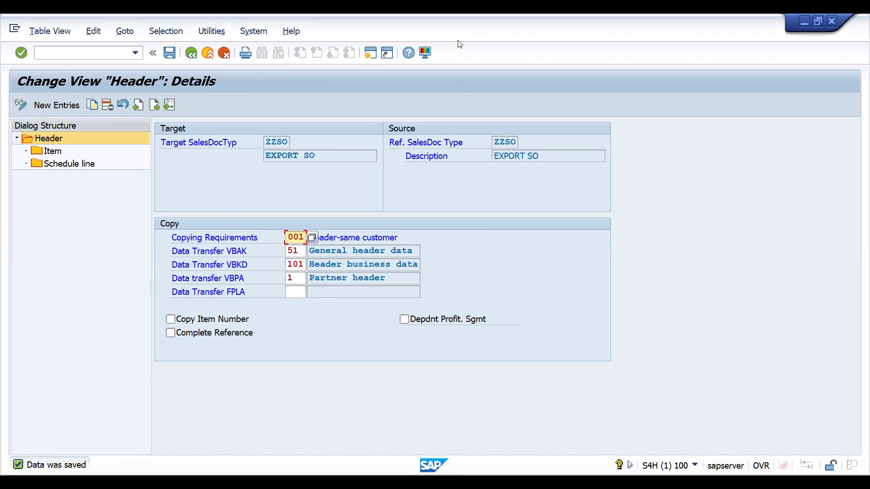
# Step: Switch to the COPY CONTROL workbook in Excel and widen column M to fit the ROUTINE 001 notes
pyautogui.hotkey('alt', 'Tab')
pyautogui.click(375, 321)
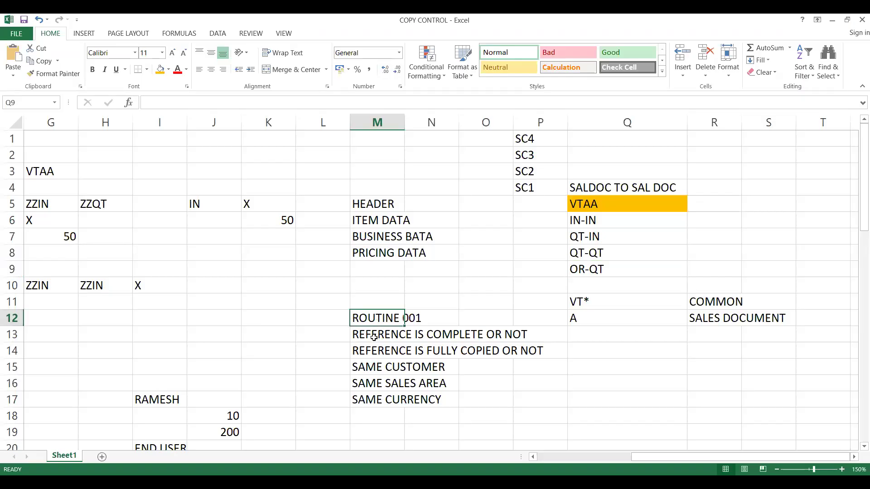
pyautogui.click(373, 334)
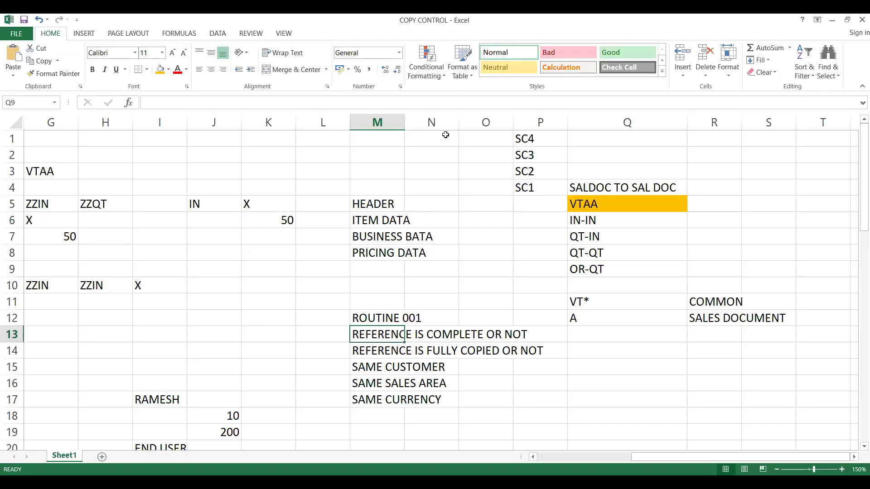
pyautogui.doubleClick(401, 128)
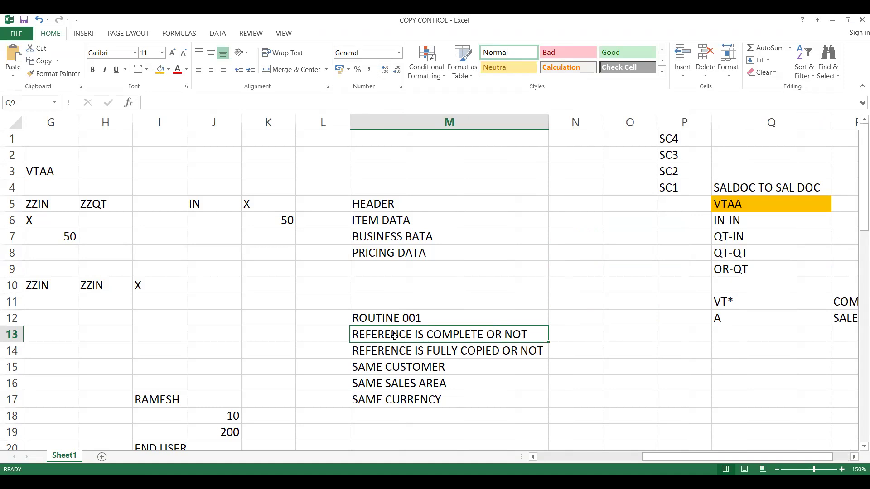
# Step: Review the ROUTINE 001 checks in column M, from reference completeness down to currency
pyautogui.click(392, 354)
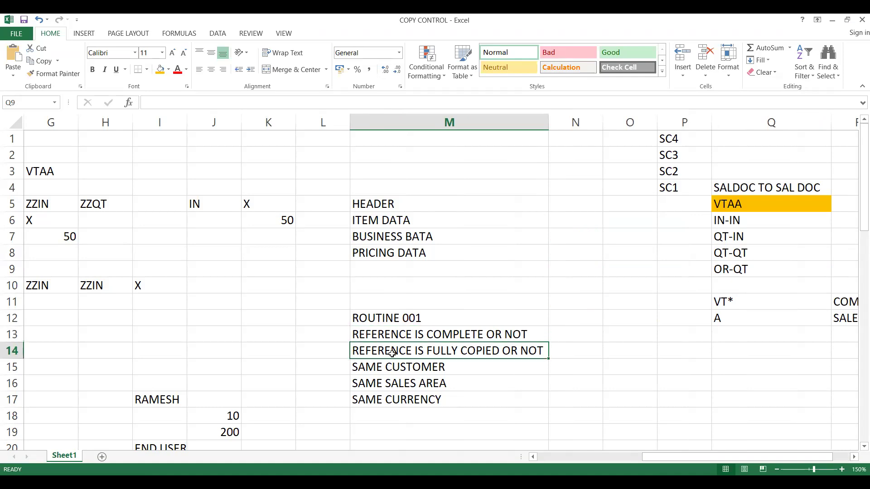
pyautogui.click(385, 337)
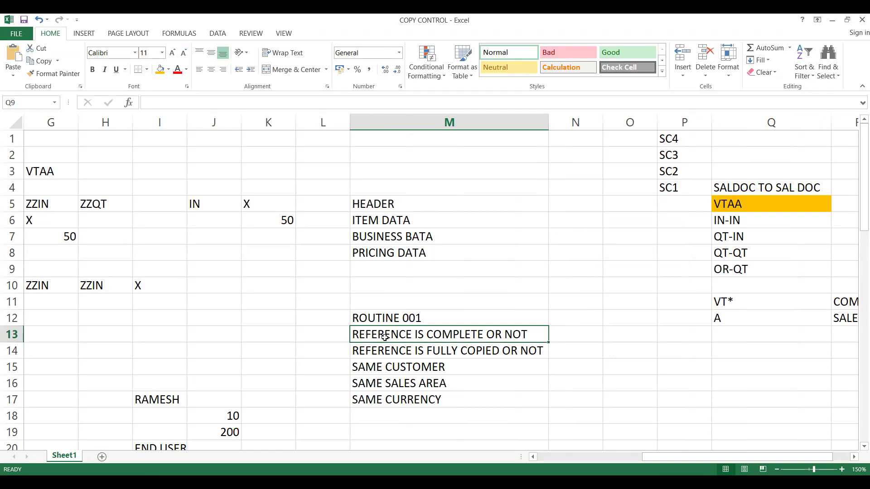
pyautogui.click(384, 347)
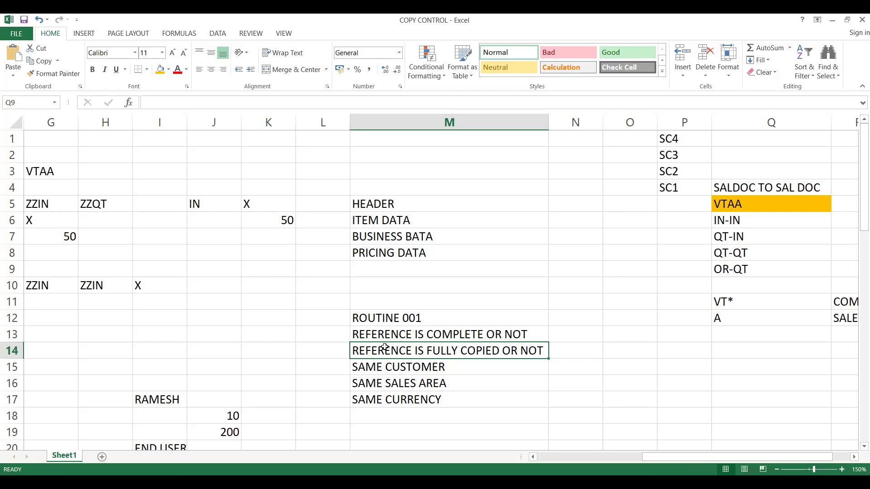
pyautogui.click(376, 364)
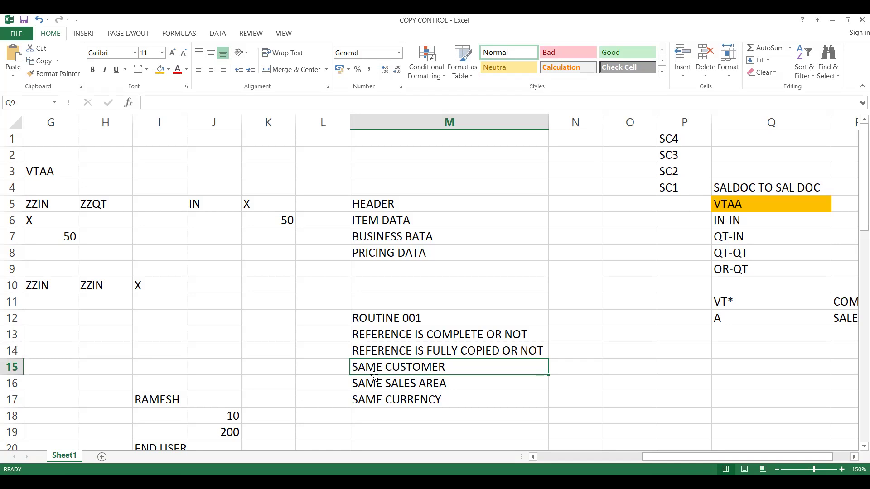
pyautogui.click(374, 380)
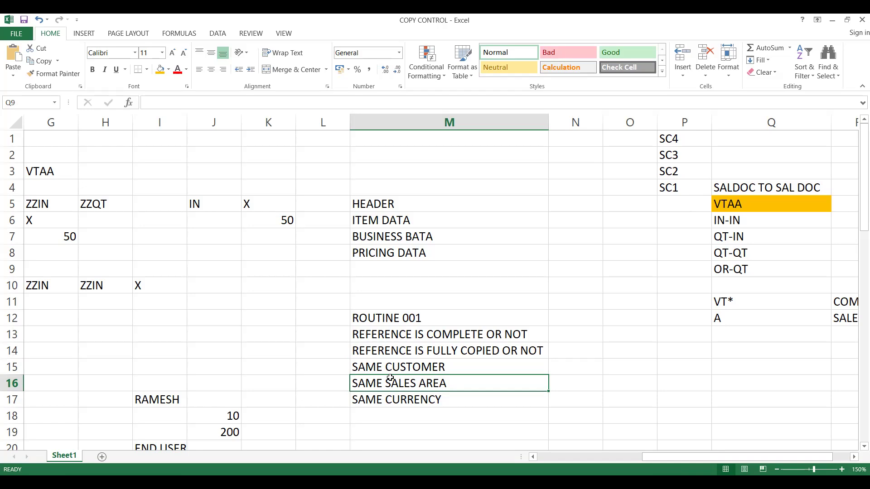
pyautogui.click(370, 402)
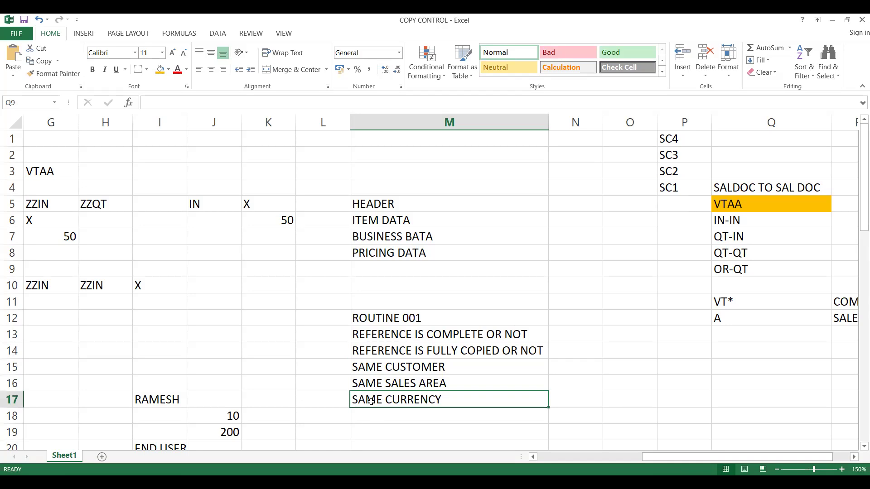
# Step: Add "VALIDITY PERIOD SOURCE DOC" in cell M18 below the SAME CURRENCY check
pyautogui.click(368, 416)
pyautogui.write('VA')
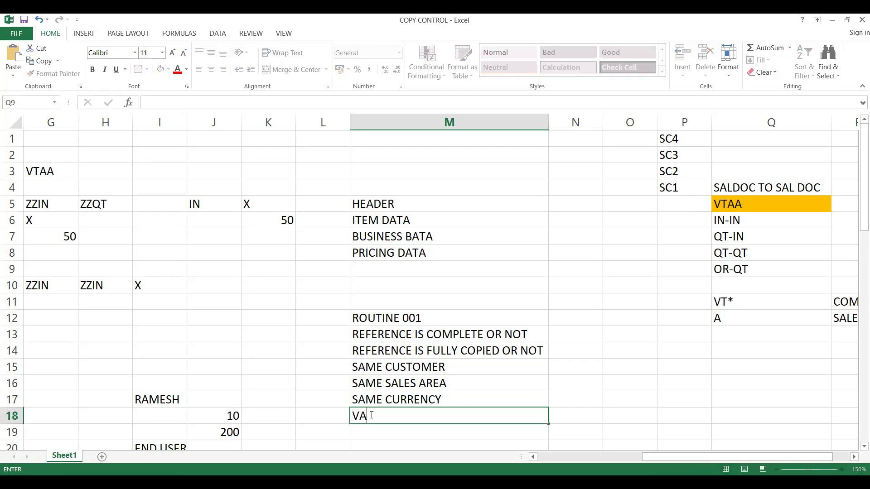
pyautogui.write('LIDITY PERIOD SORUCE')
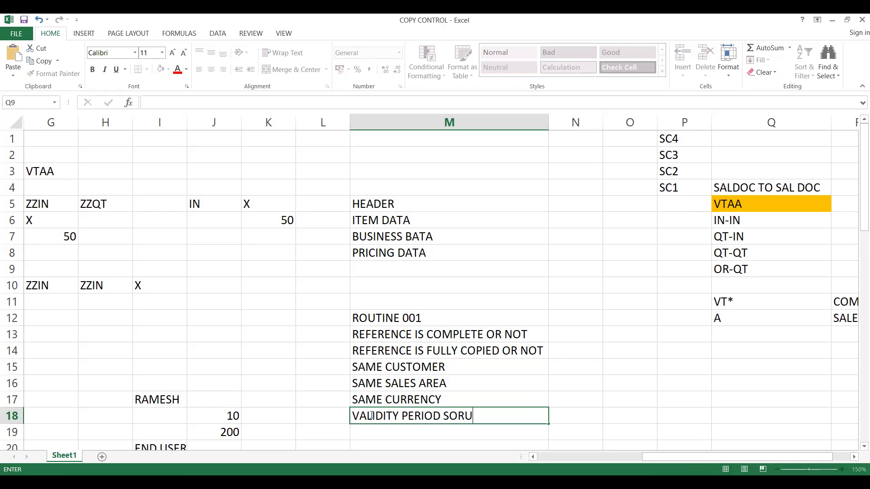
pyautogui.press('BackSpace')
pyautogui.press('BackSpace')
pyautogui.press('BackSpace')
pyautogui.press('BackSpace')
pyautogui.write('U')
pyautogui.press('BackSpace')
pyautogui.write('R')
pyautogui.press('BackSpace')
pyautogui.press('BackSpace')
pyautogui.write('OURCE DOC')
pyautogui.click(573, 412)
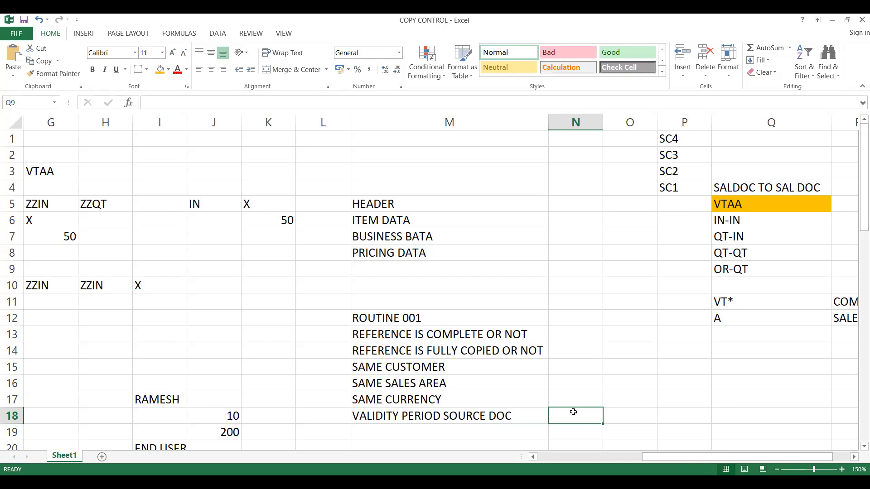
pyautogui.click(398, 333)
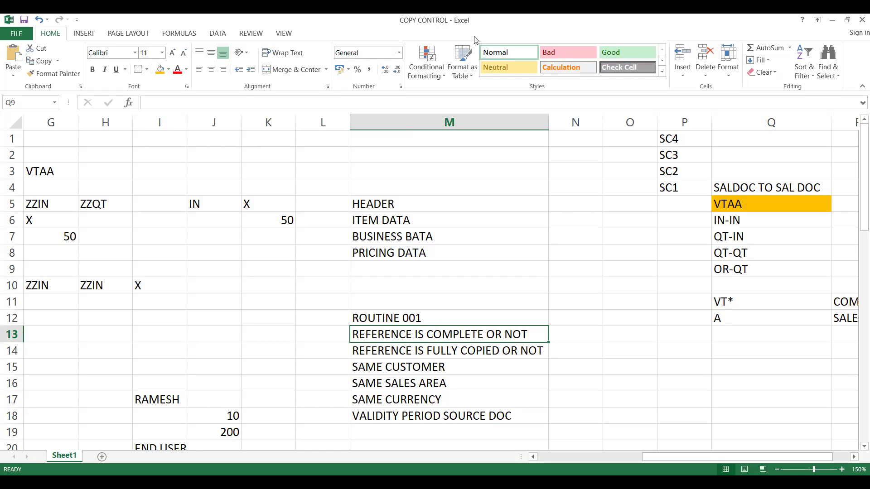
# Step: Switch to SAP and examine the header details and item categories of the copying control from ZZQT to ZZSO
pyautogui.hotkey('alt', 'Tab')
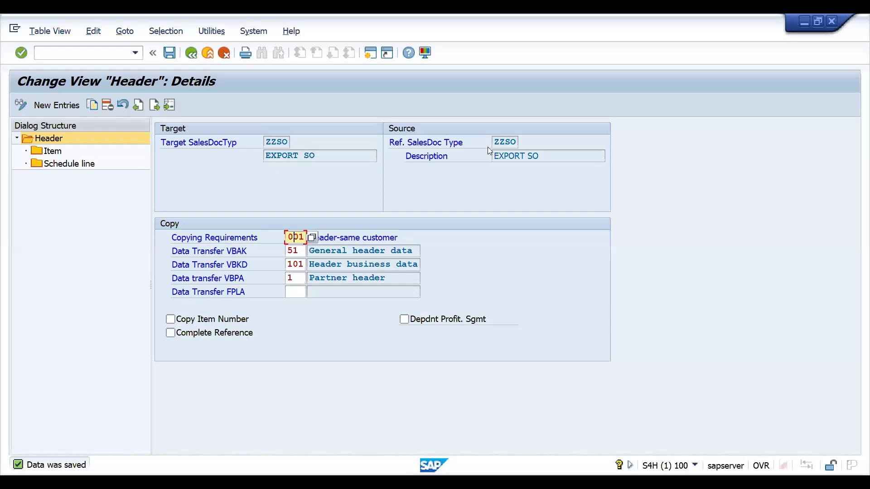
pyautogui.click(192, 53)
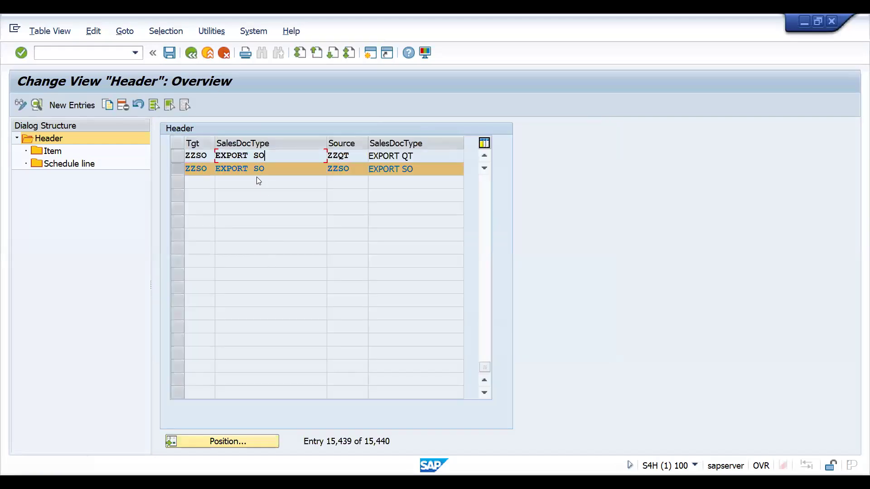
pyautogui.click(179, 156)
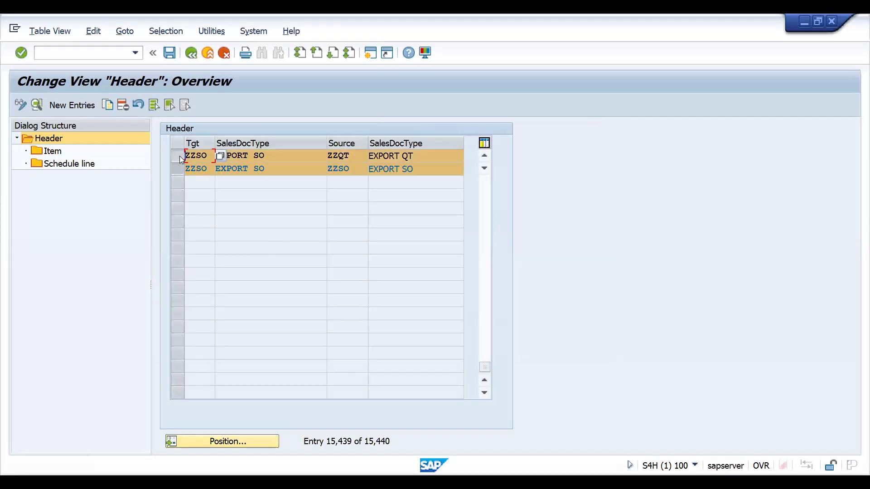
pyautogui.click(176, 169)
pyautogui.doubleClick(53, 151)
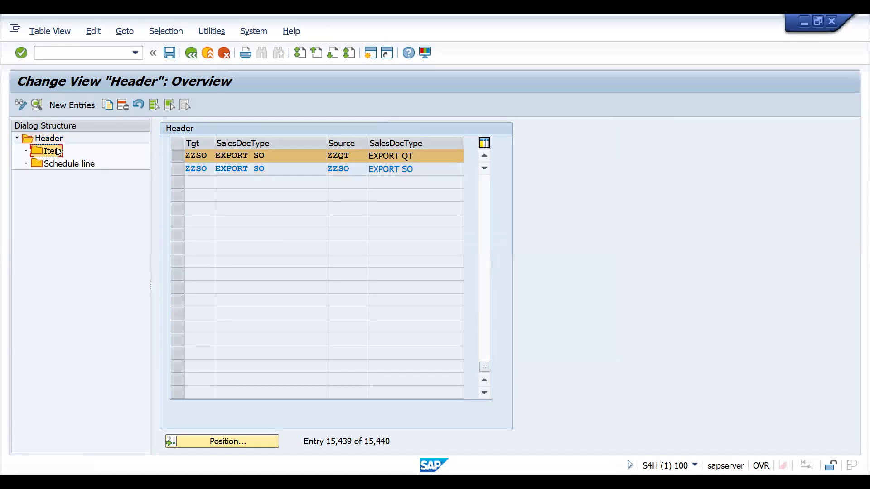
pyautogui.doubleClick(193, 155)
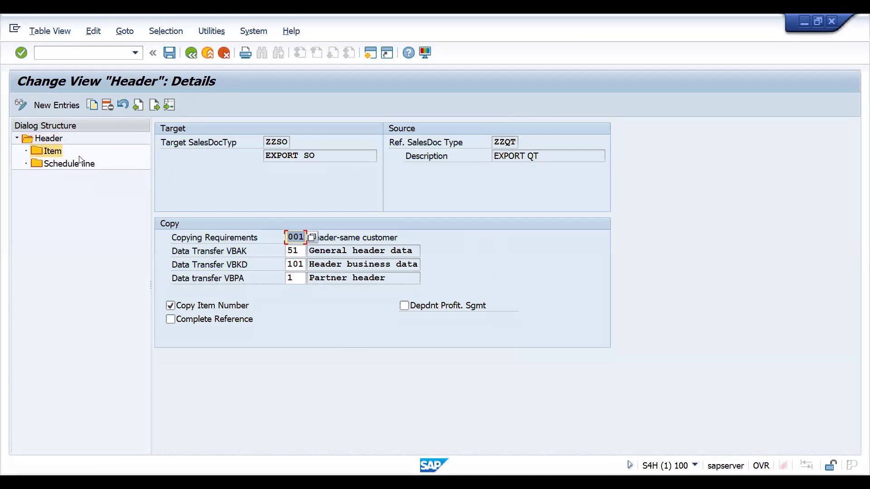
pyautogui.doubleClick(54, 151)
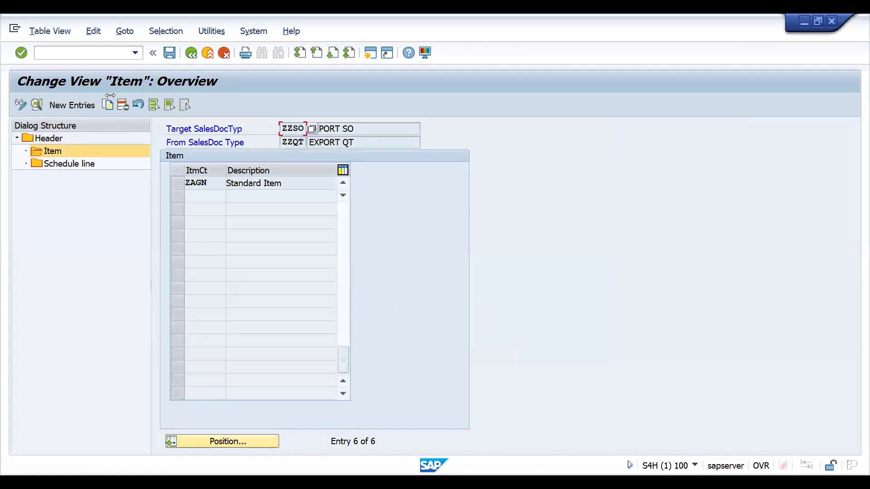
pyautogui.click(65, 54)
pyautogui.write('/')
pyautogui.press('BackSpace')
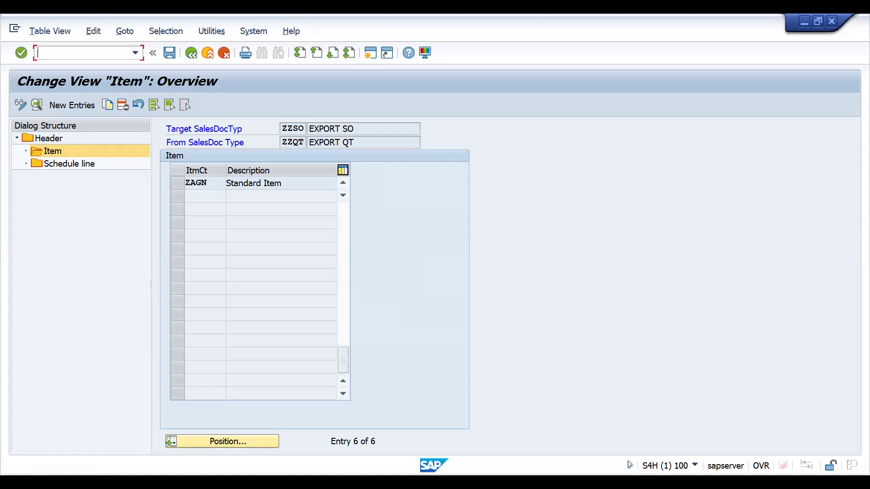
pyautogui.click(57, 138)
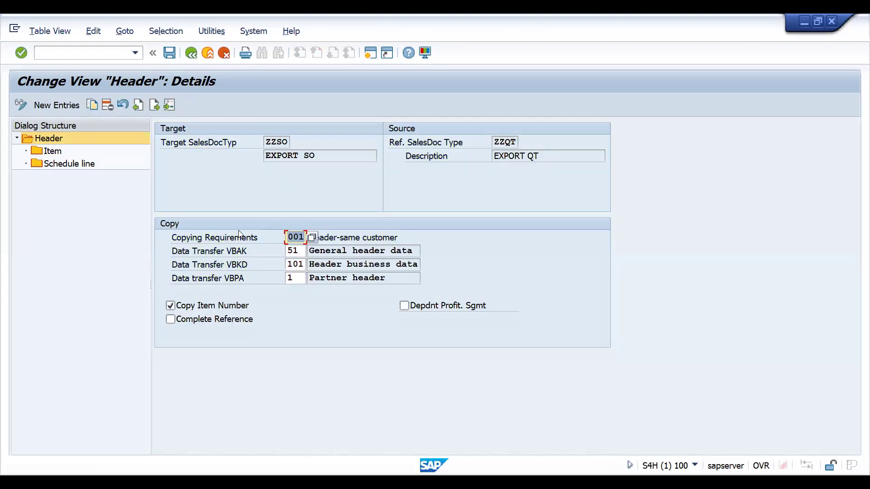
pyautogui.click(71, 53)
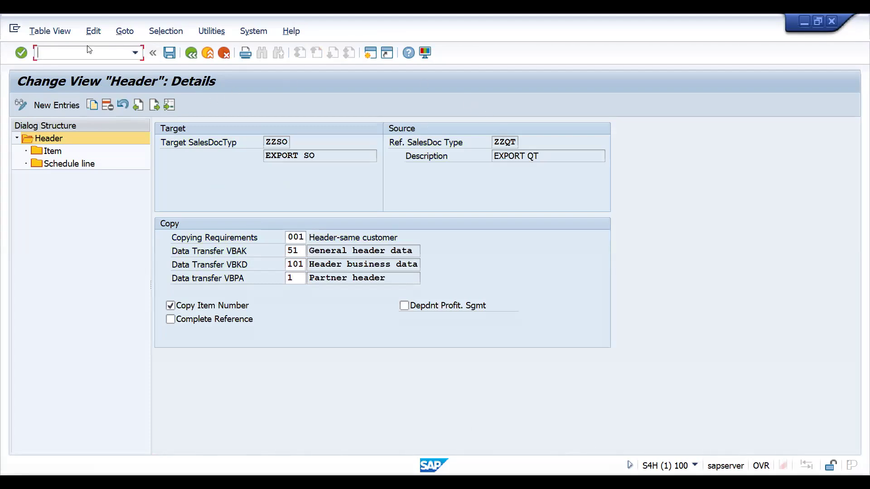
pyautogui.write('/nvov8')
pyautogui.press('Return')
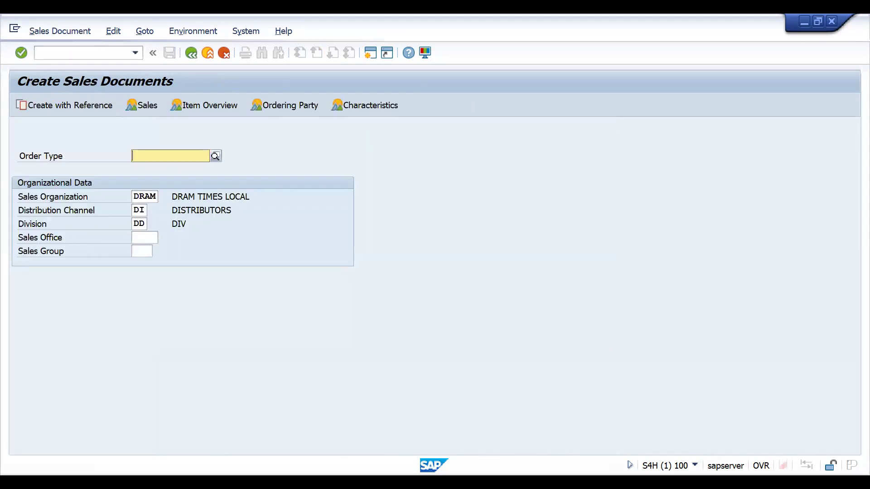
# Step: Start a new export quotation in transaction VA21 with the customer number as sold-to and ship-to party
pyautogui.click(60, 52)
pyautogui.write('/')
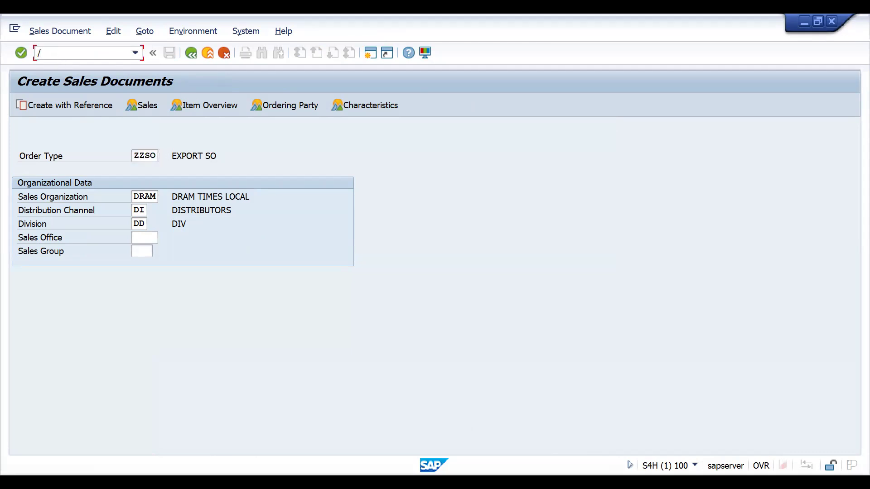
pyautogui.write('NVA21')
pyautogui.press('Return')
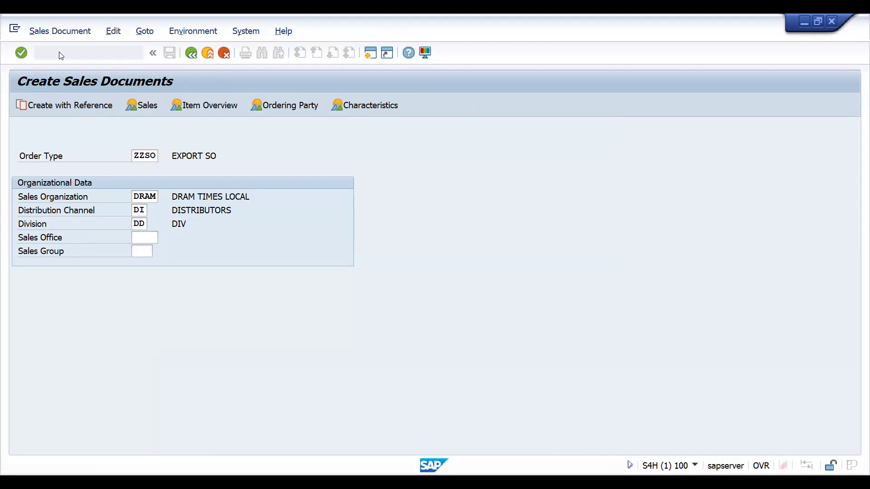
pyautogui.click(132, 156)
pyautogui.press('Return')
pyautogui.write('1')
pyautogui.click(131, 155)
pyautogui.press('Return')
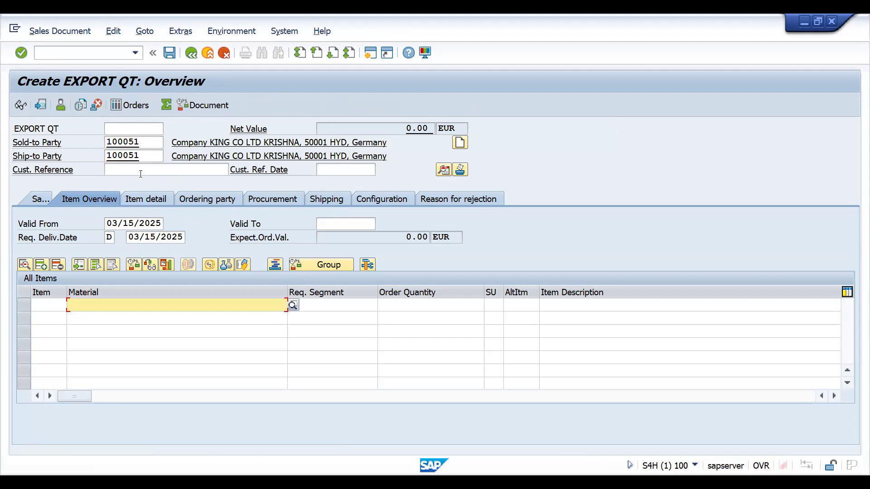
# Step: Enter QTTOSOSC4 as the export quotation's customer reference
pyautogui.click(140, 170)
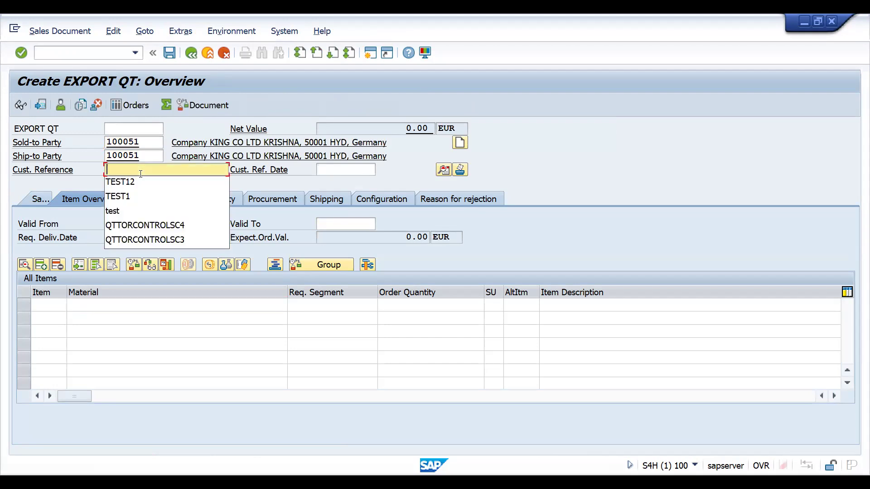
pyautogui.write('QTTO')
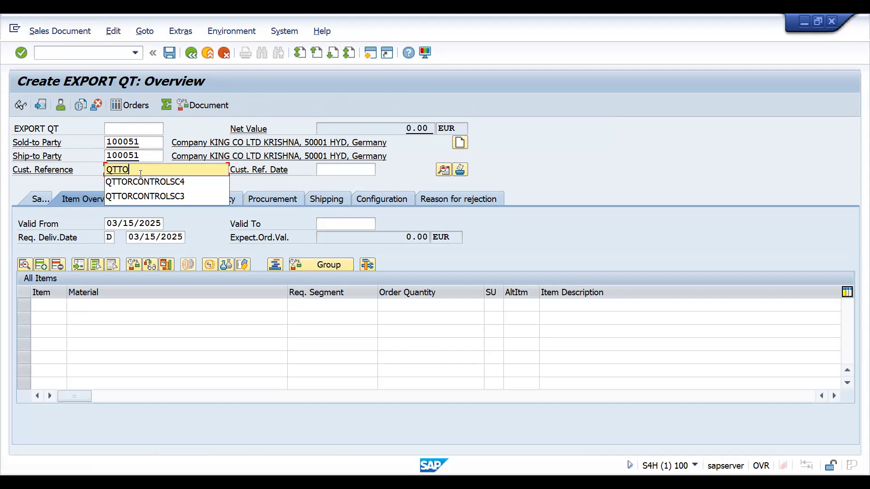
pyautogui.write('SO')
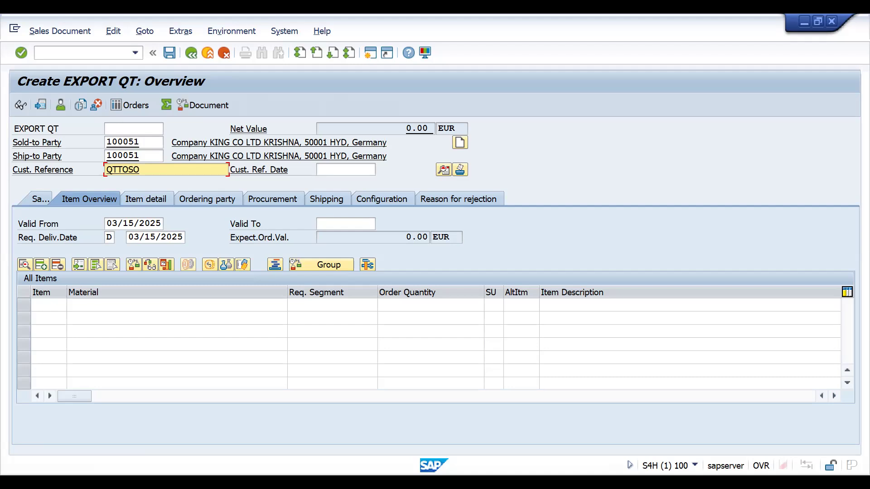
pyautogui.write('SC4')
pyautogui.press('Return')
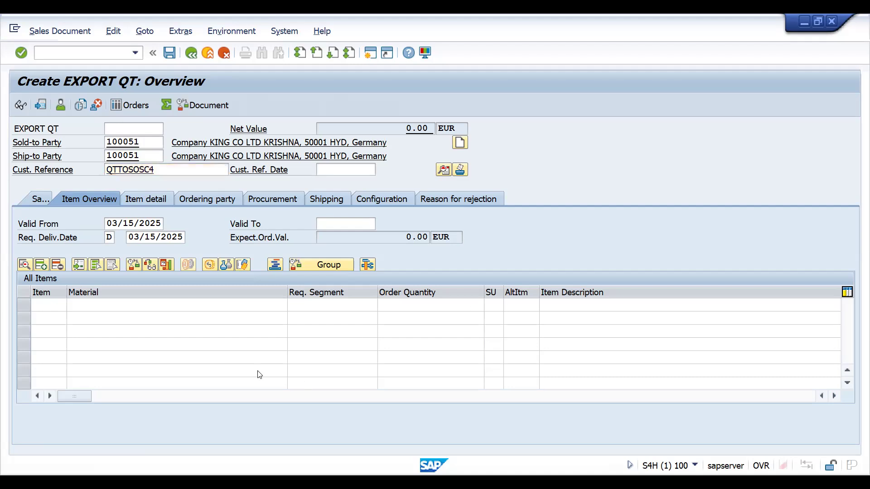
# Step: Add material 25861 to the quotation with an order quantity of 10
pyautogui.write('2')
pyautogui.press('Down')
pyautogui.press('Return')
pyautogui.press('Tab')
pyautogui.press('Tab')
pyautogui.write('1-')
pyautogui.press('Return')
pyautogui.write('10')
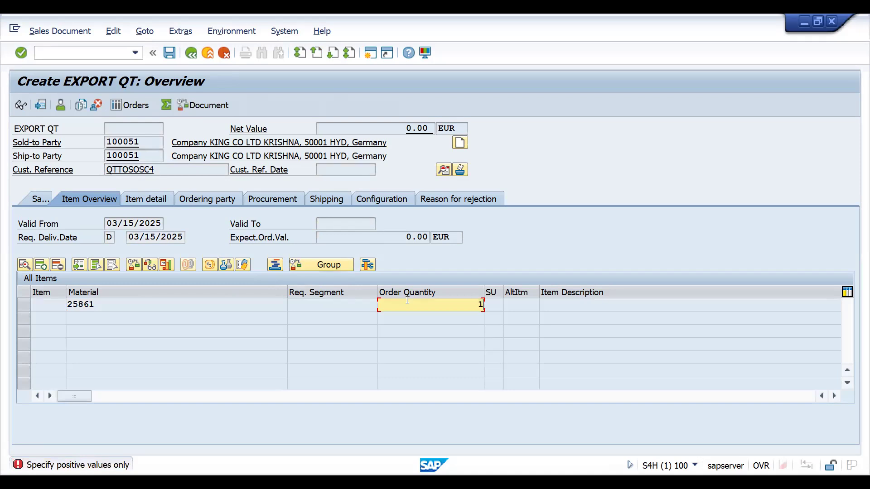
pyautogui.press('Return')
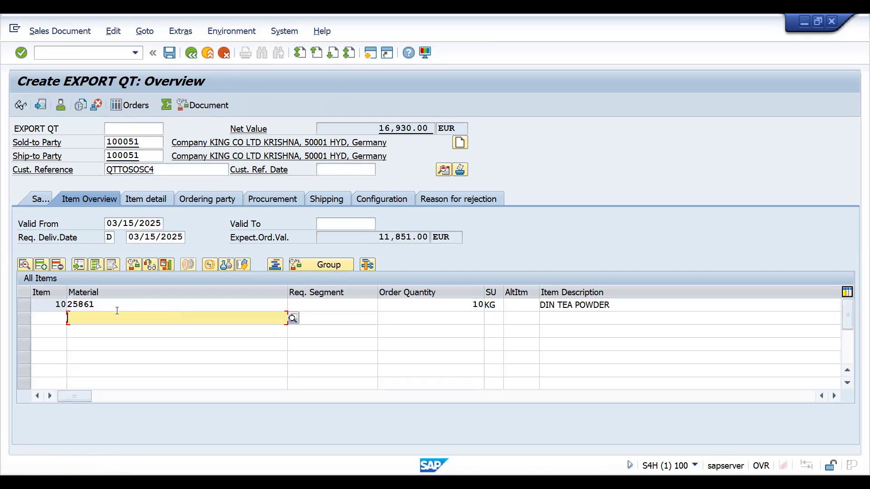
# Step: Check the new quotation's incompletion log and save the quotation as an incomplete document without a Valid To date
pyautogui.click(113, 28)
pyautogui.click(136, 213)
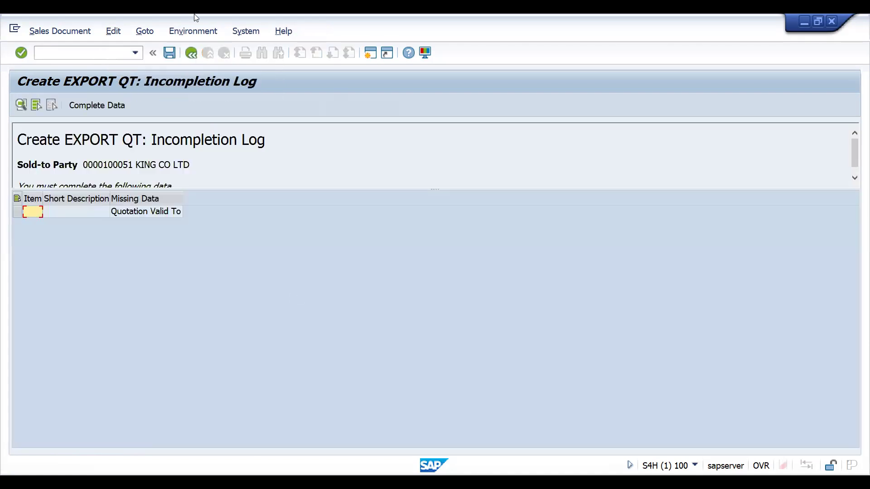
pyautogui.click(191, 53)
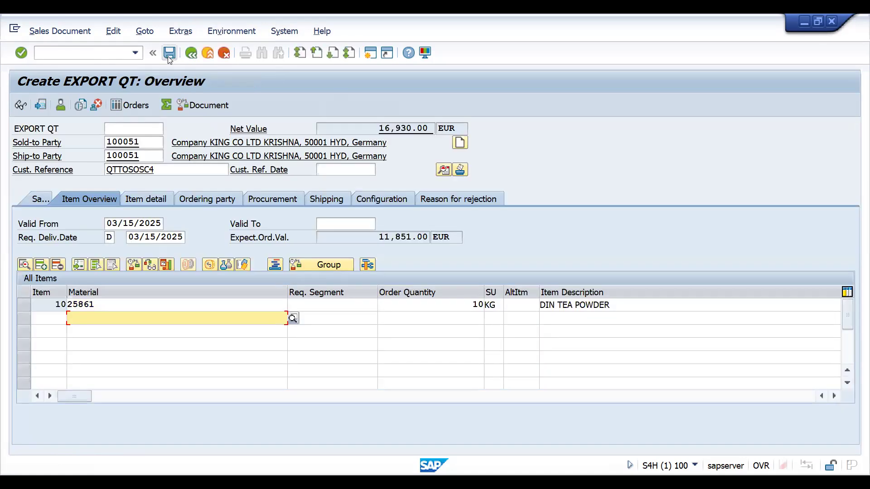
pyautogui.click(168, 54)
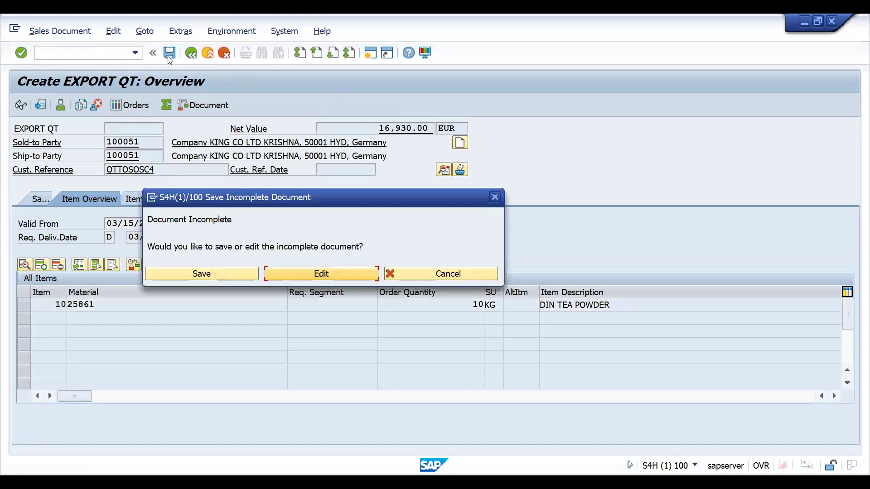
pyautogui.click(233, 273)
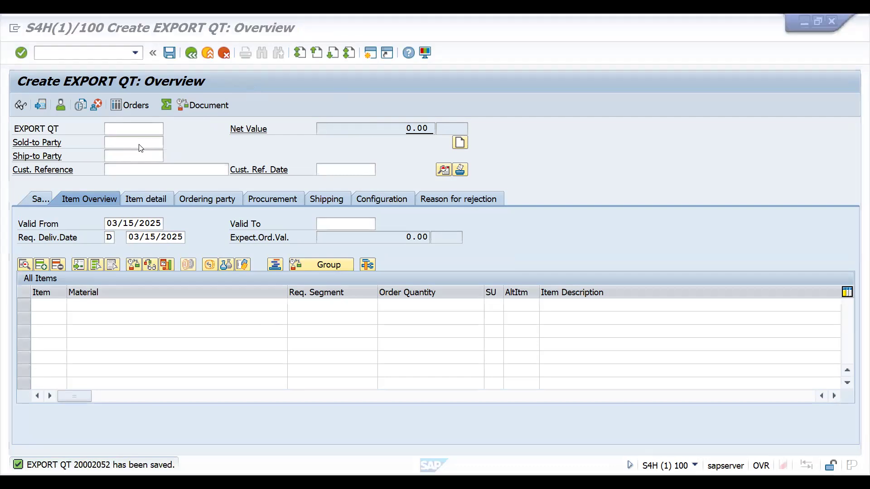
# Step: Try to create a ZZSO export sales order in VA01 with reference to the incomplete quotation
pyautogui.click(81, 53)
pyautogui.write('/NVA')
pyautogui.press('Return')
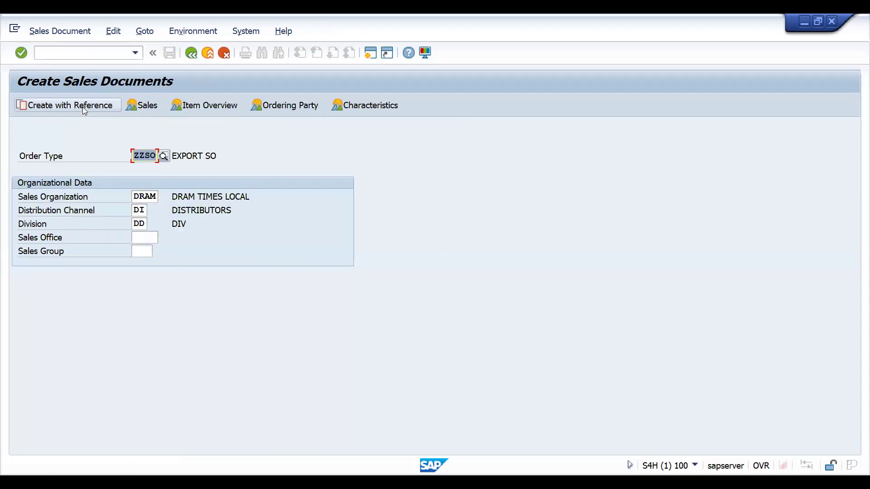
pyautogui.click(83, 107)
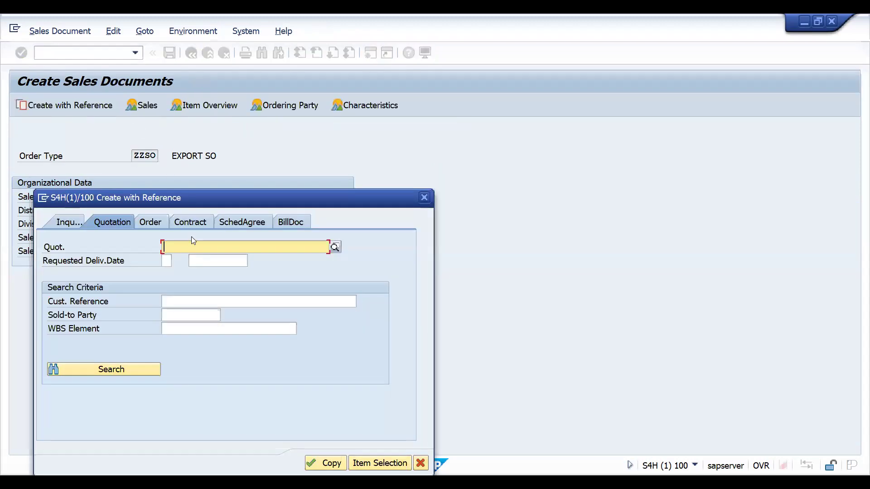
pyautogui.click(194, 246)
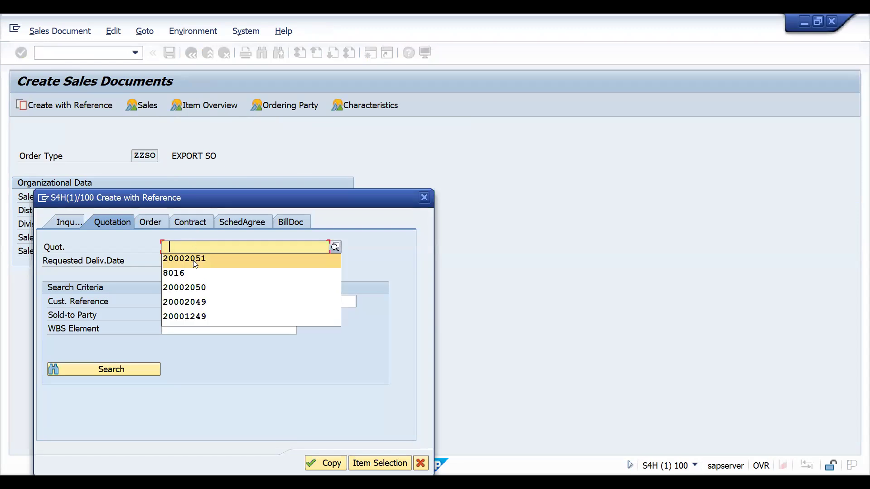
pyautogui.click(195, 260)
pyautogui.press('BackSpace')
pyautogui.write('20002052')
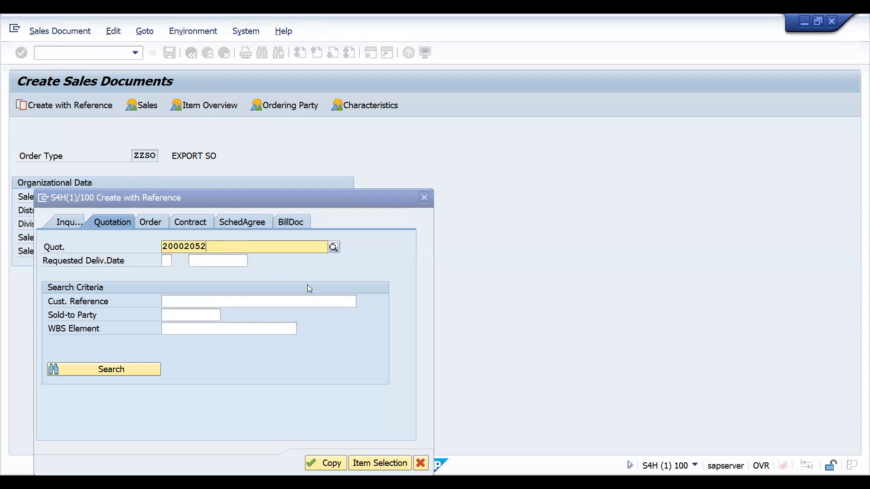
pyautogui.click(318, 465)
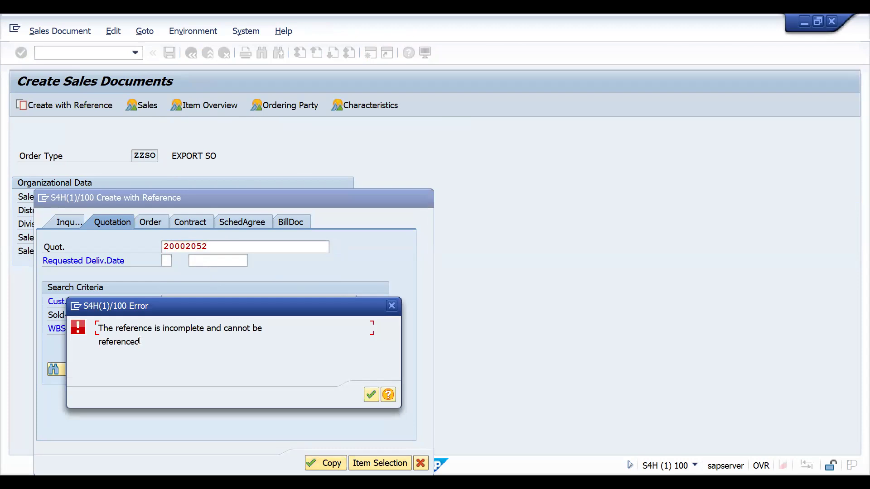
pyautogui.click(372, 395)
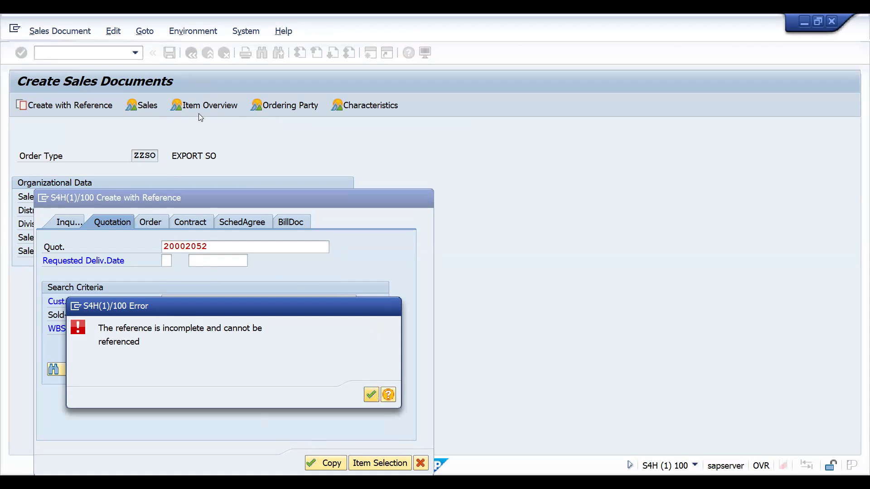
pyautogui.press('F12')
# Step: Open the incomplete export quotation for changes in transaction VA22
pyautogui.hotkey('ctrl', '/')
pyautogui.write('/NVA')
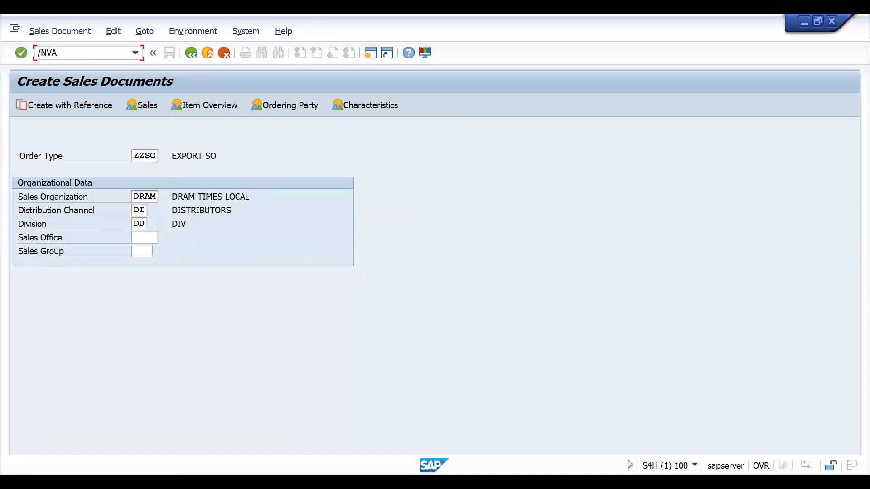
pyautogui.write('22')
pyautogui.press('Return')
pyautogui.press('Return')
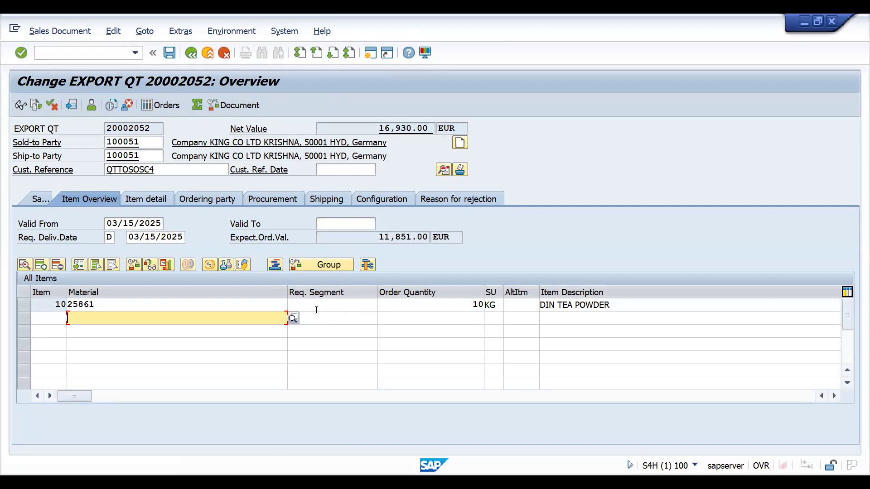
# Step: Set the export quotation's Valid To date to 03/31/2025
pyautogui.click(349, 226)
pyautogui.press('space')
pyautogui.press('Down')
pyautogui.press('Return')
pyautogui.press('Return')
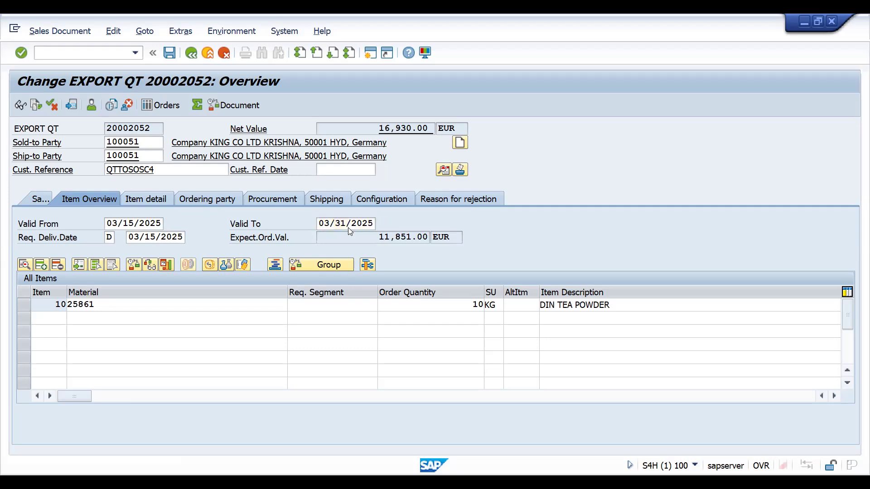
# Step: Check the changed quotation for completeness with the incompletion log and save it
pyautogui.click(113, 31)
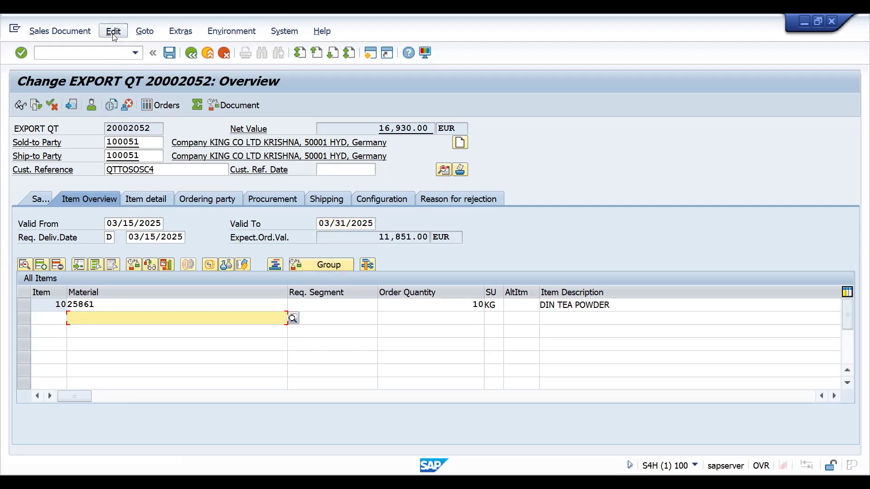
pyautogui.click(141, 213)
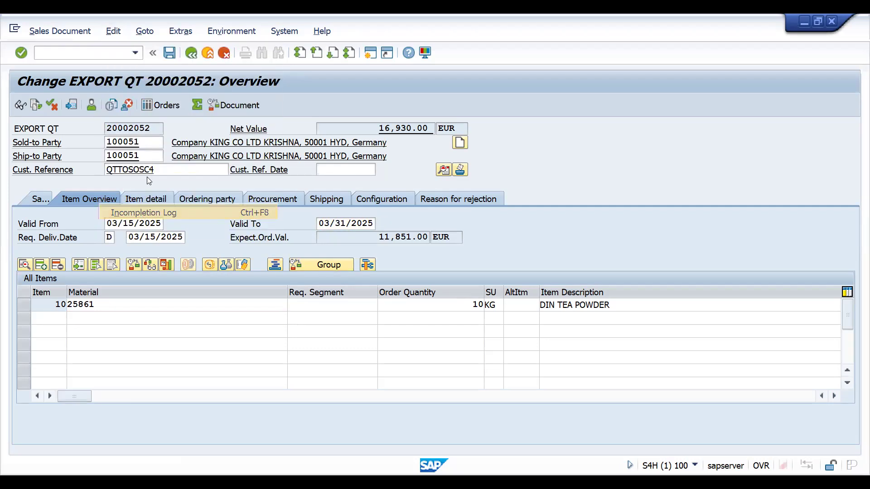
pyautogui.click(174, 53)
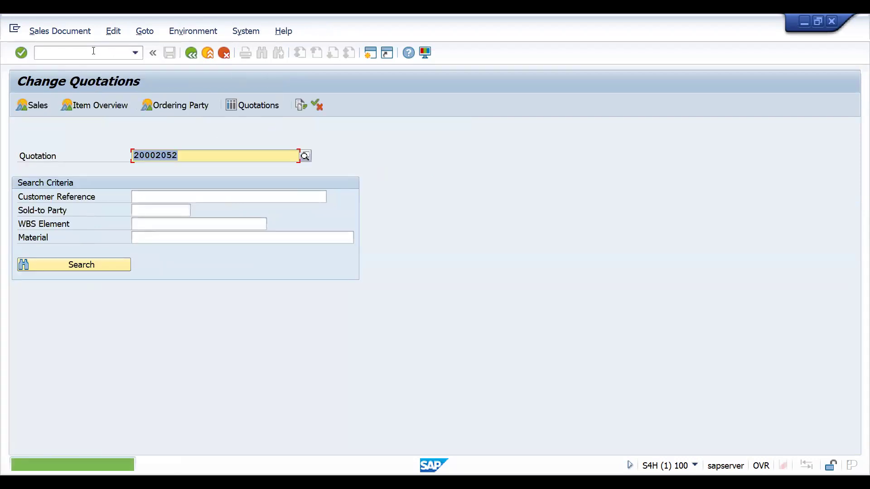
# Step: Start a ZZSO export sales order in VA01 with reference to the completed export quotation and copy its data
pyautogui.click(93, 51)
pyautogui.write('/NVA')
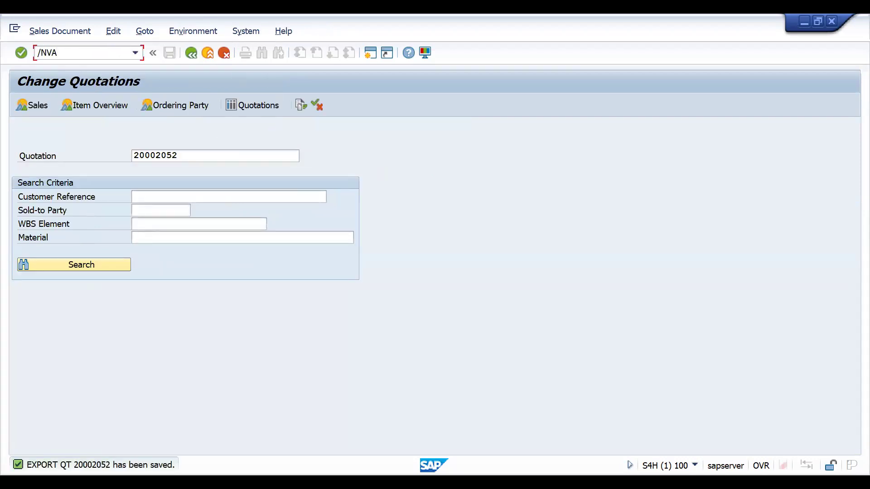
pyautogui.press('Return')
pyautogui.click(78, 107)
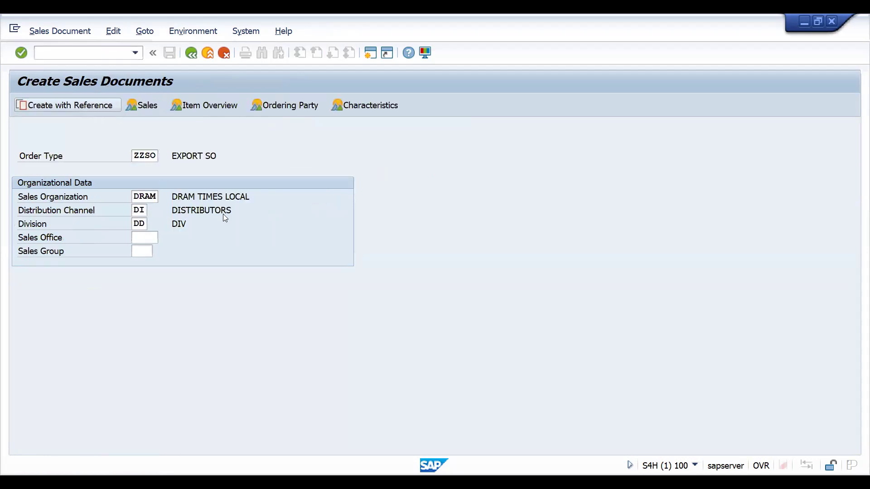
pyautogui.click(187, 249)
pyautogui.press('Down')
pyautogui.press('Return')
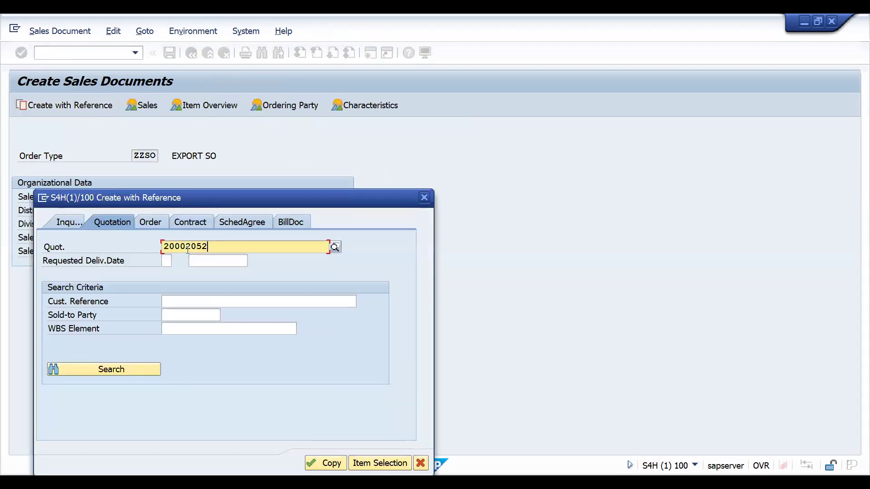
pyautogui.press('Return')
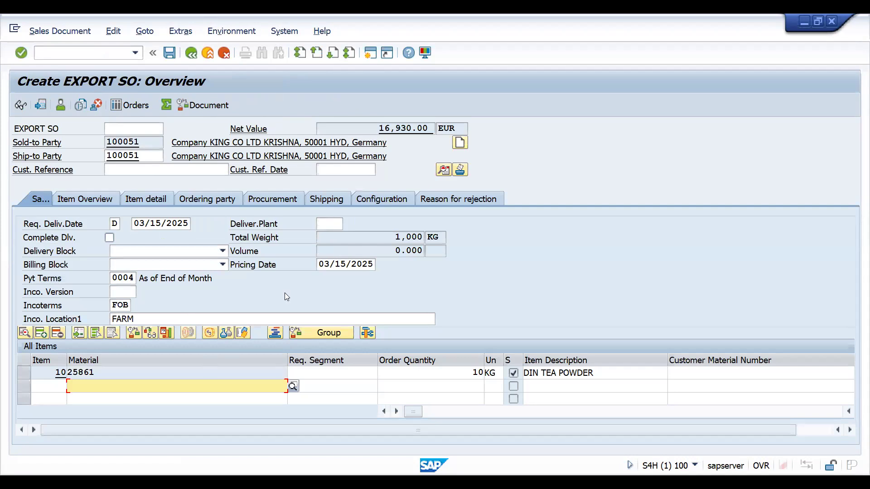
# Step: Set the export sales order's customer reference to QTTOSOSC4 and save the order
pyautogui.click(135, 167)
pyautogui.press('Down')
pyautogui.press('Return')
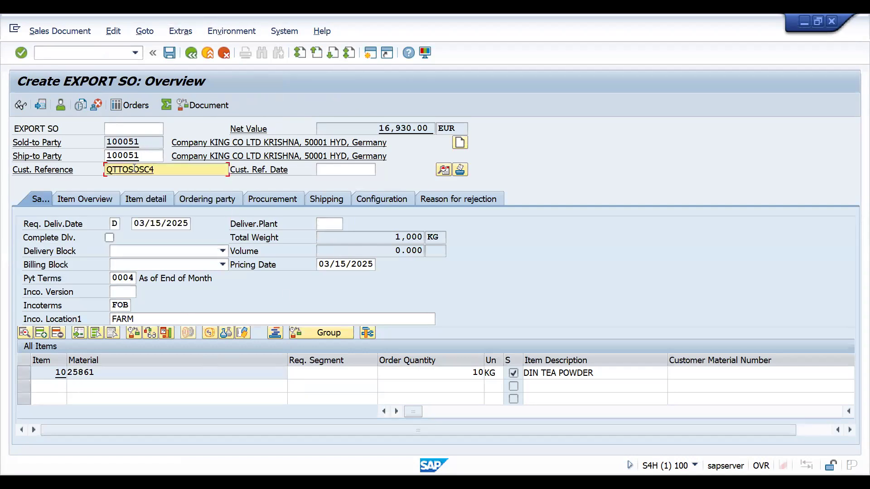
pyautogui.click(169, 54)
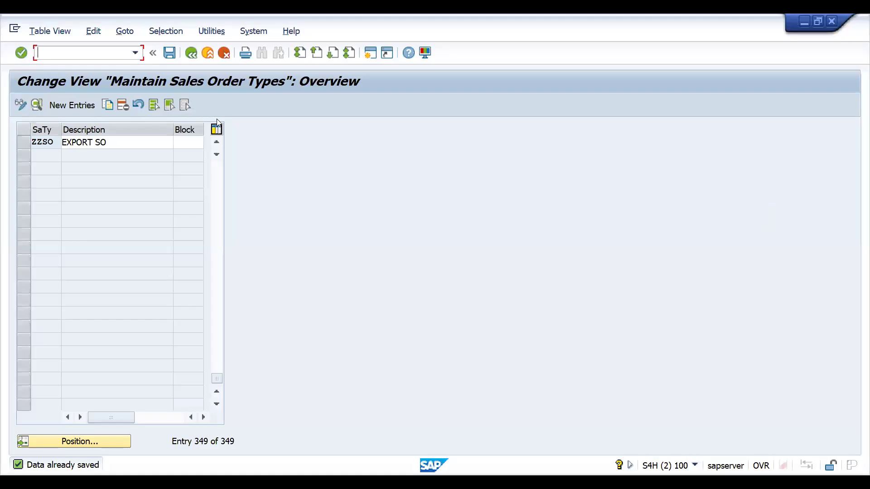
# Step: Open the sales document copying control in transaction VTAA in the second session
pyautogui.write('/NVTTAA')
pyautogui.press('Return')
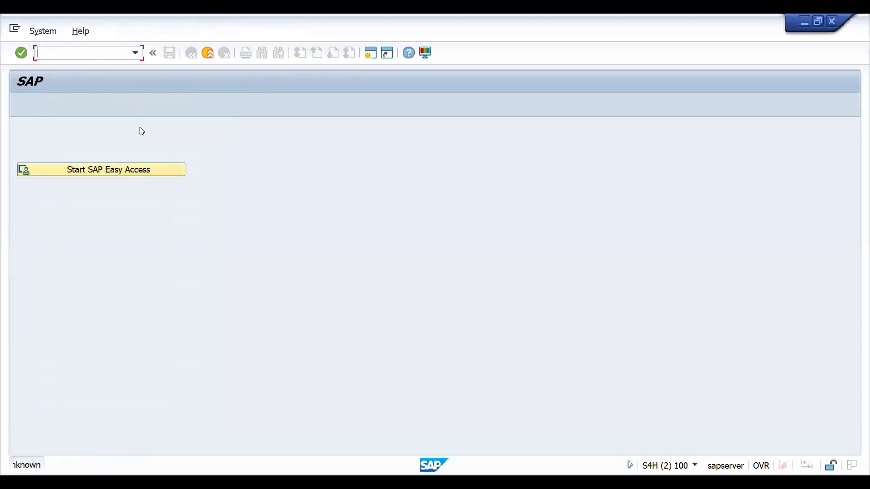
pyautogui.write('VTTAA')
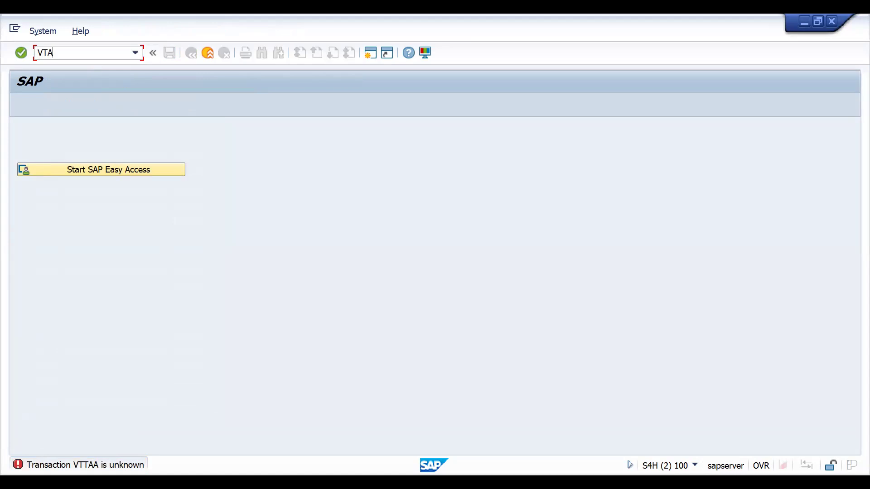
pyautogui.press('Return')
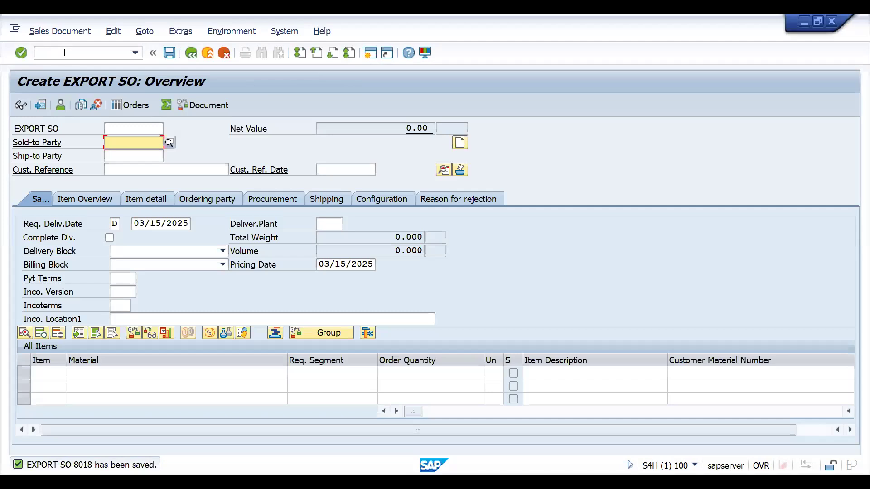
# Step: Start a new ZZQT export quotation in VA21 with KING CO LTD as the sold-to party
pyautogui.click(64, 52)
pyautogui.write('/NVA21')
pyautogui.press('Return')
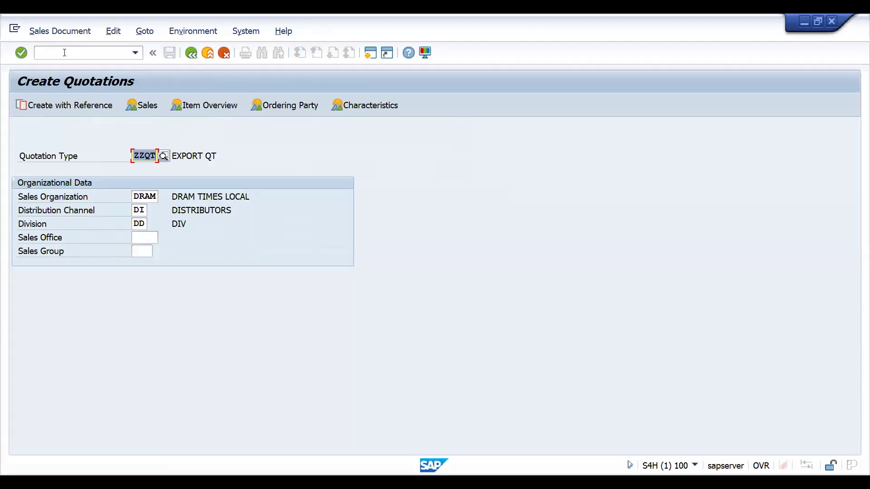
pyautogui.press('Return')
pyautogui.press('space')
pyautogui.press('Down')
pyautogui.press('Return')
pyautogui.press('Return')
# Step: Enter material 25861 with an order quantity of 2 as the quotation's first item
pyautogui.press('space')
pyautogui.press('Down')
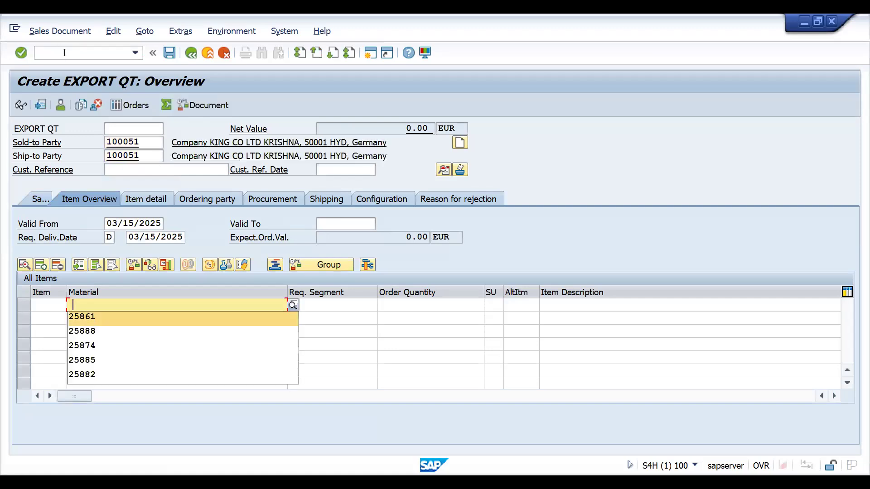
pyautogui.press('Return')
pyautogui.press('Tab')
pyautogui.press('Tab')
pyautogui.write('2')
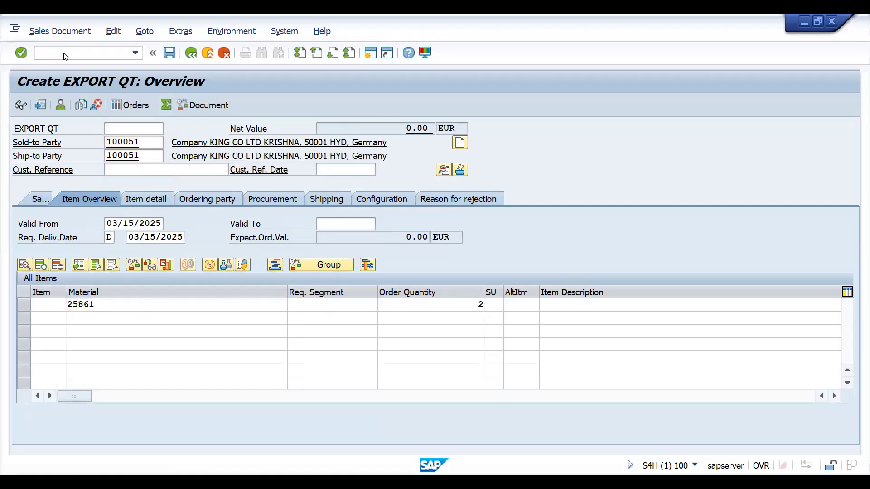
pyautogui.press('Return')
# Step: Add a second quotation item for material 25861 with an order quantity of 2
pyautogui.press('space')
pyautogui.press('Down')
pyautogui.press('Return')
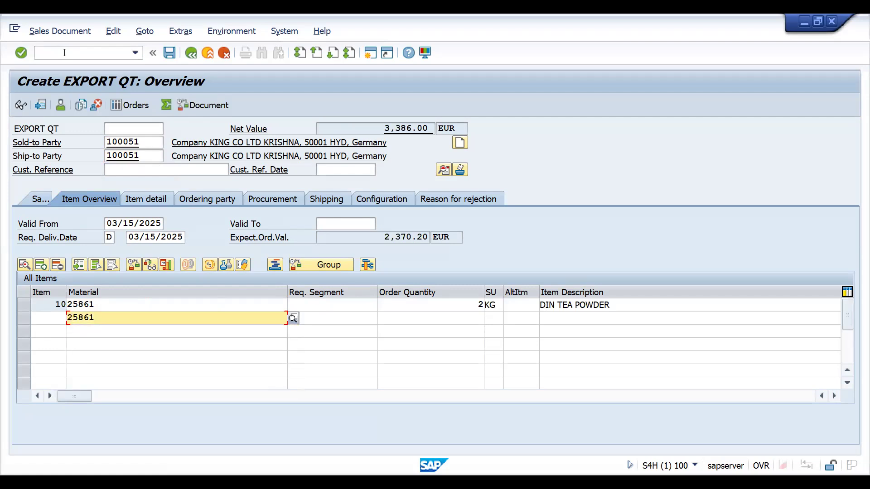
pyautogui.press('Tab')
pyautogui.press('Tab')
pyautogui.write('2')
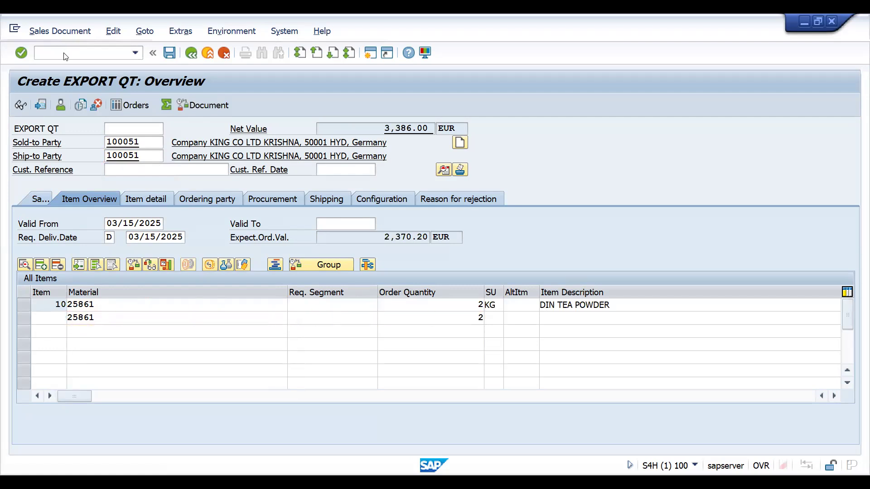
pyautogui.press('Return')
# Step: Set the quotation's customer reference to QTTOSOSC4 and attempt to save, choosing to edit the incomplete data
pyautogui.click(126, 171)
pyautogui.press('space')
pyautogui.press('Down')
pyautogui.press('Return')
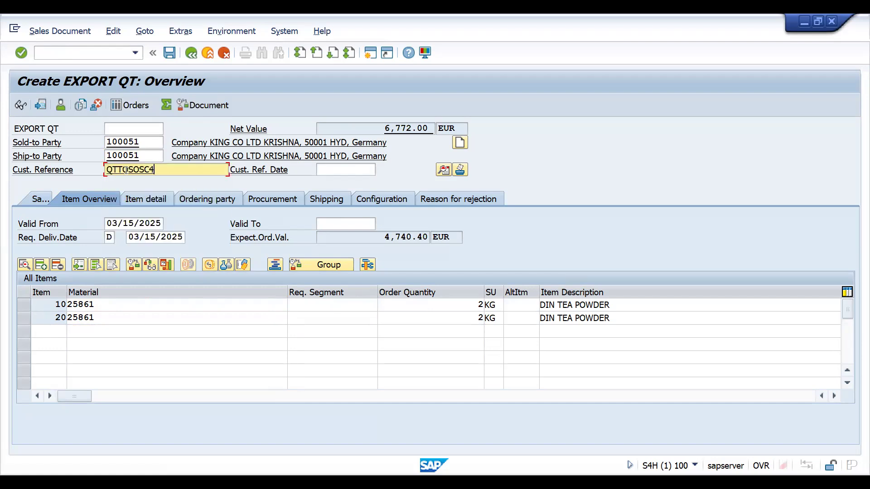
pyautogui.click(168, 56)
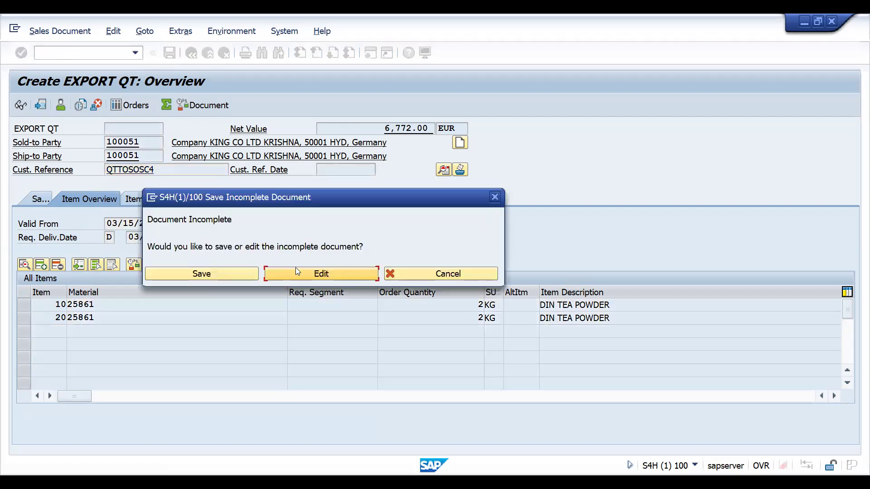
pyautogui.click(299, 271)
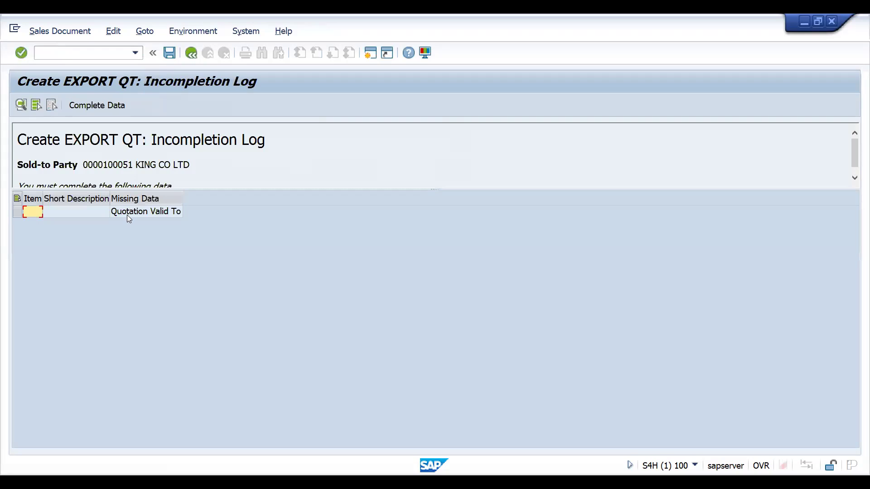
# Step: Complete the missing Quotation Valid To date with 03/31/2025 and save the quotation
pyautogui.doubleClick(127, 214)
pyautogui.click(379, 251)
pyautogui.click(418, 268)
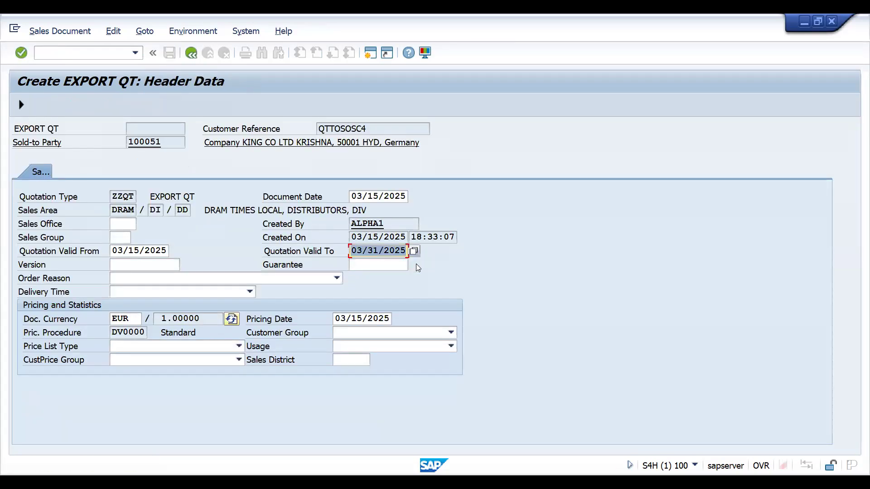
pyautogui.click(367, 256)
pyautogui.press('Return')
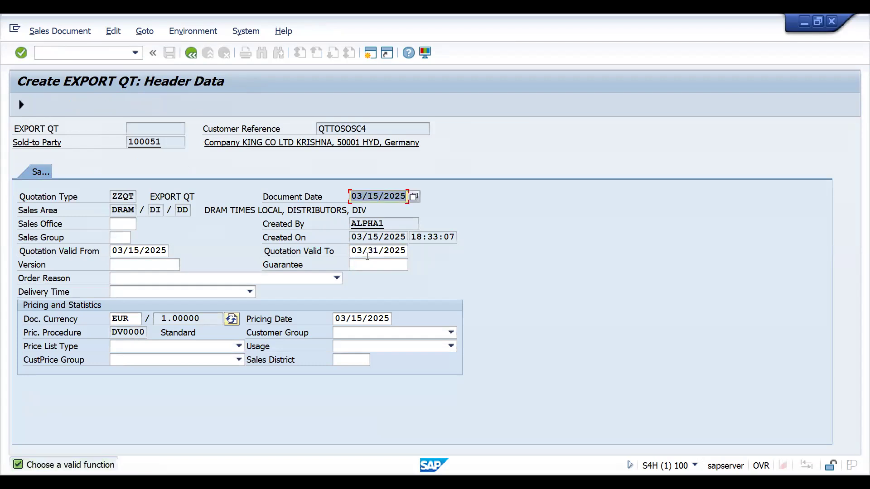
pyautogui.click(190, 53)
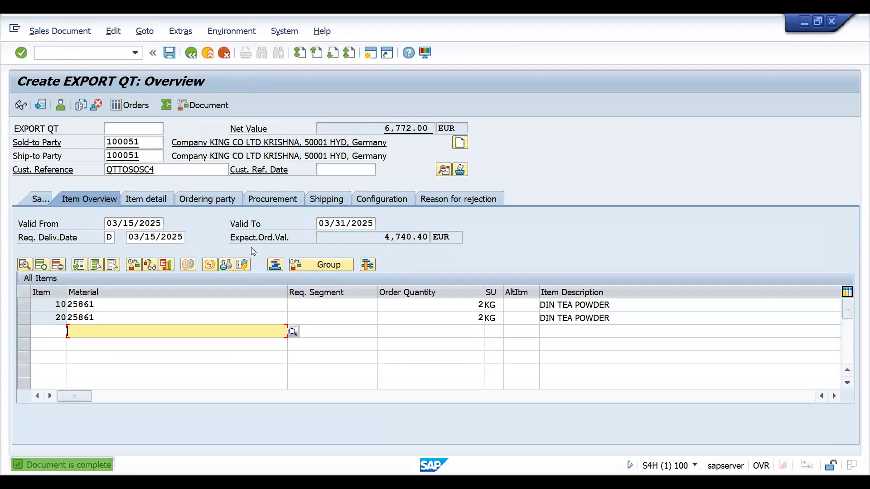
pyautogui.hotkey('ctrl', 's')
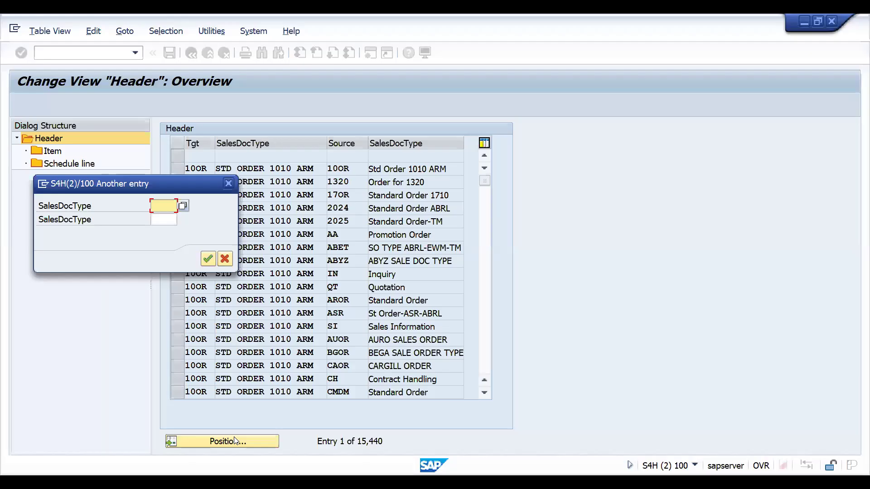
# Step: Locate the header copying control for target ZZSO and source ZZQT, and review its copying requirement in the details
pyautogui.write('ZZ')
pyautogui.write('SO')
pyautogui.press('Tab')
pyautogui.write('ZZQT')
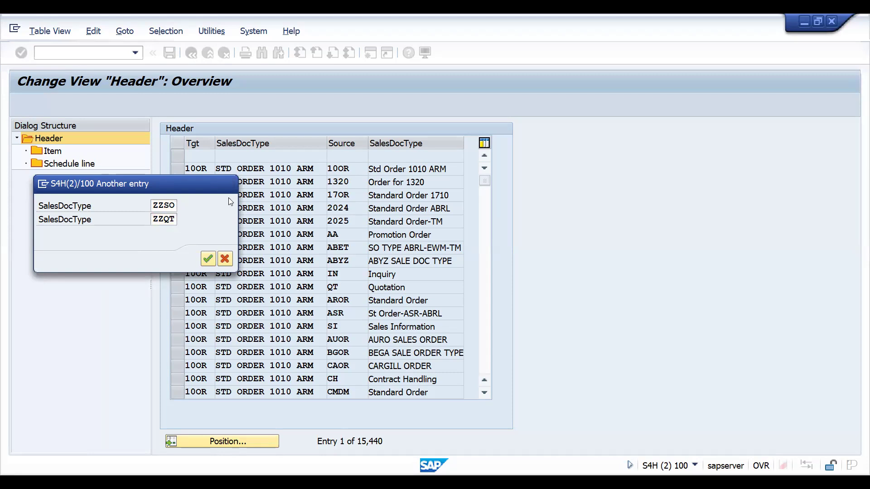
pyautogui.press('Return')
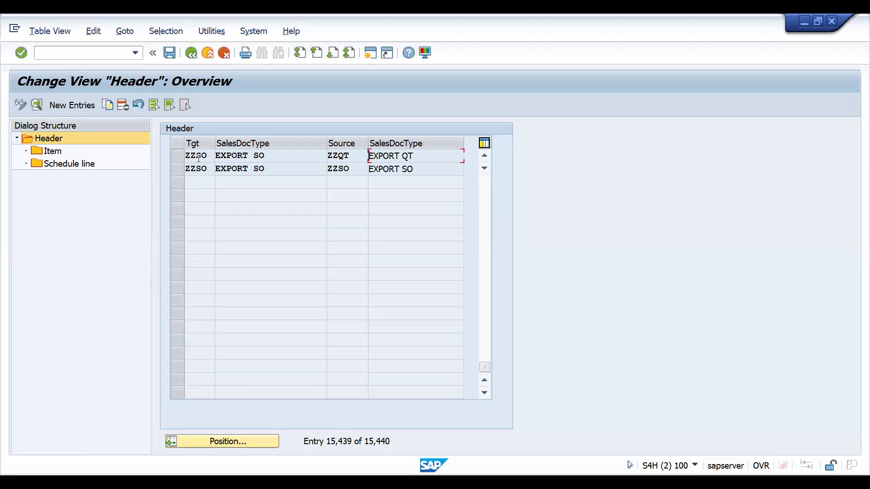
pyautogui.click(174, 157)
pyautogui.doubleClick(313, 261)
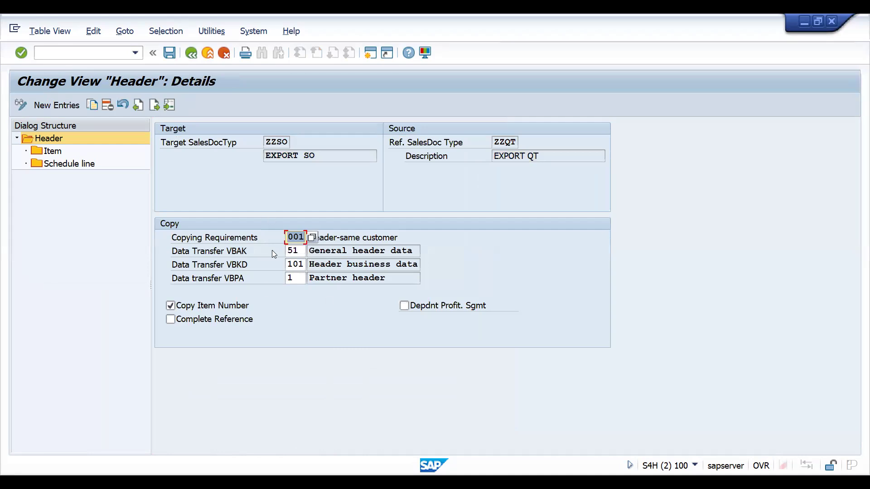
pyautogui.click(295, 237)
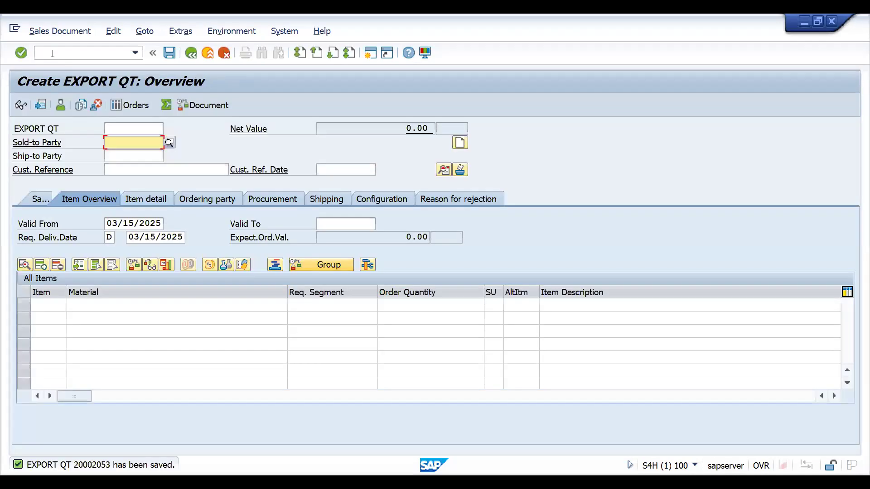
pyautogui.click(52, 53)
pyautogui.write('/NVA')
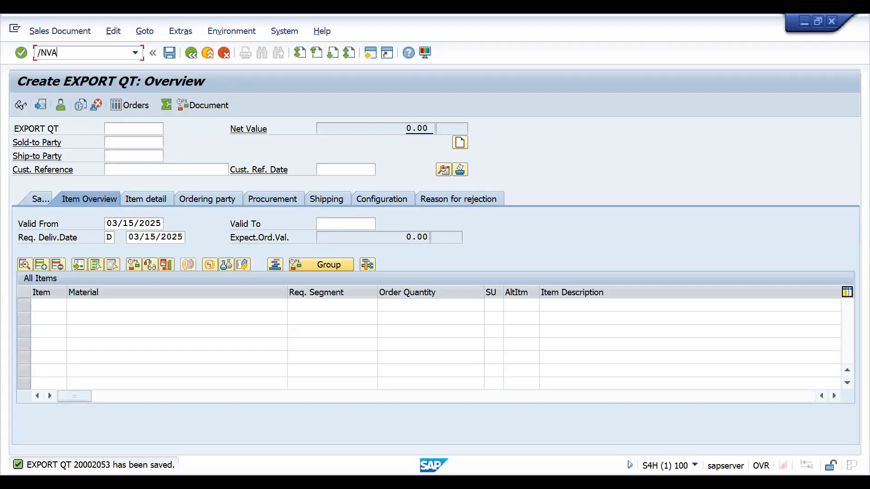
pyautogui.write('01')
pyautogui.press('BackSpace')
pyautogui.press('BackSpace')
pyautogui.press('BackSpace')
pyautogui.write('A21')
pyautogui.press('BackSpace')
pyautogui.press('BackSpace')
pyautogui.write('01')
pyautogui.press('Return')
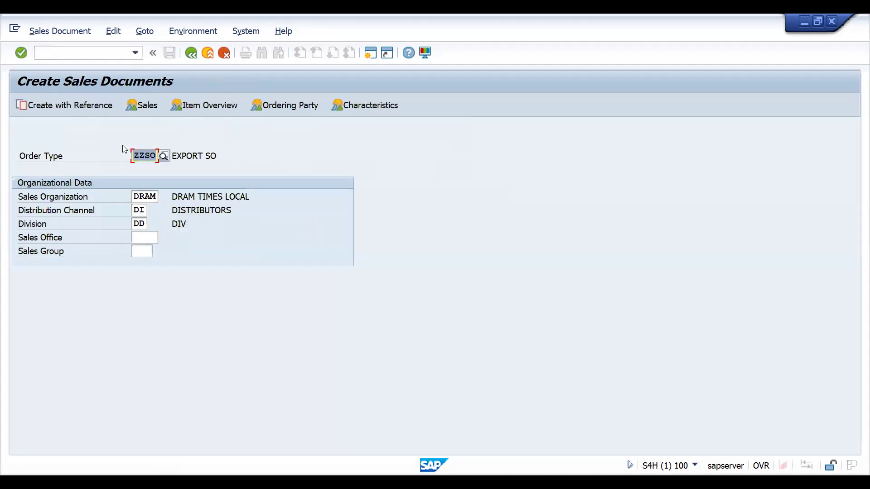
pyautogui.press('Return')
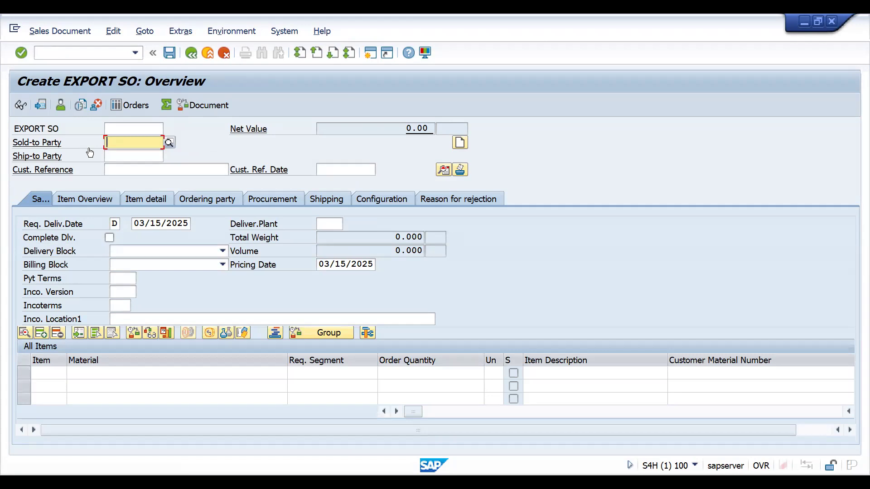
pyautogui.press('BackSpace')
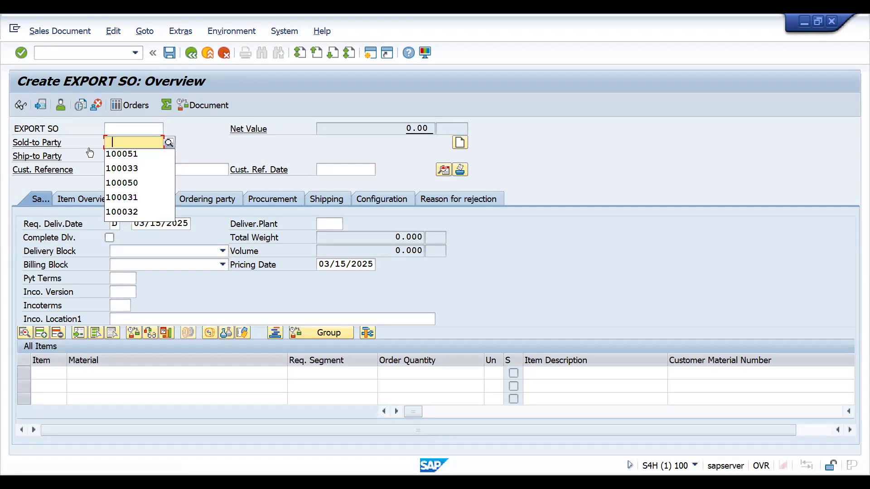
# Step: Display the newly saved export quotation in VA23 to check its sold-to party
pyautogui.click(65, 48)
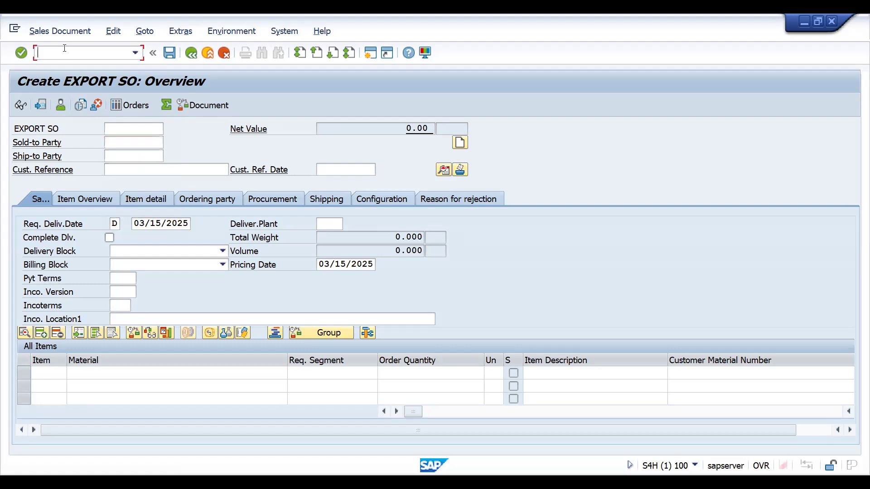
pyautogui.write('/NVA23')
pyautogui.press('Return')
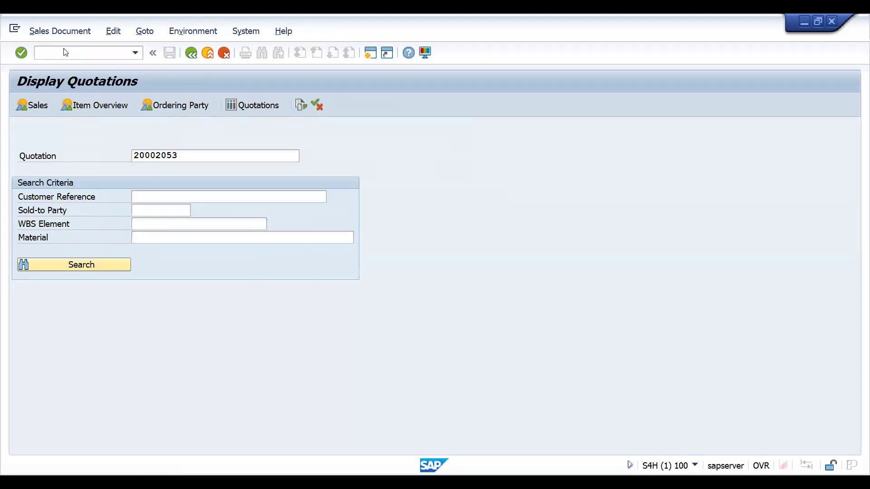
pyautogui.press('Return')
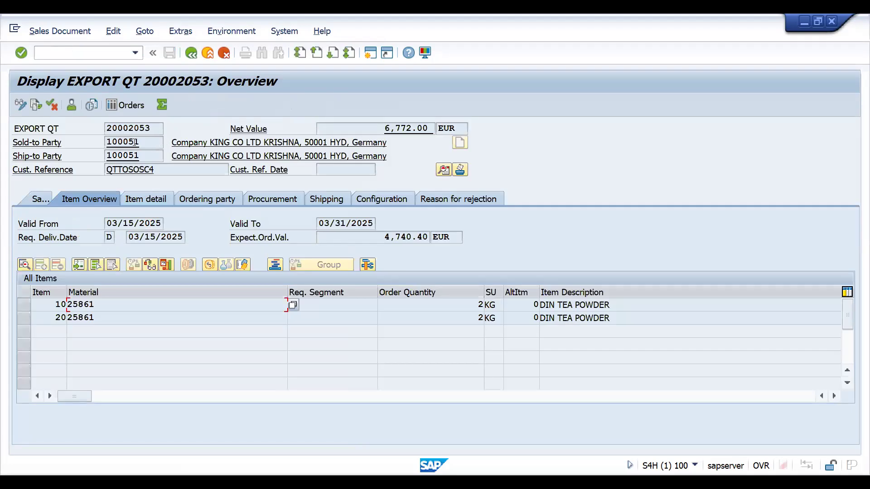
# Step: Start a ZZSO export sales order in VA01 with a different sold-to party, BIMBISARA LTD
pyautogui.click(50, 53)
pyautogui.write('/NVA')
pyautogui.press('Return')
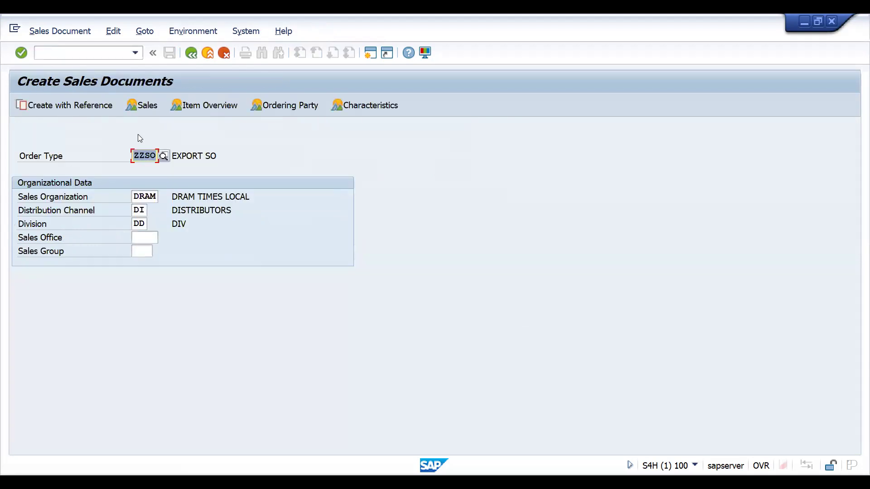
pyautogui.press('Return')
pyautogui.press('space')
pyautogui.press('Down')
pyautogui.press('Down')
pyautogui.press('Return')
pyautogui.press('Return')
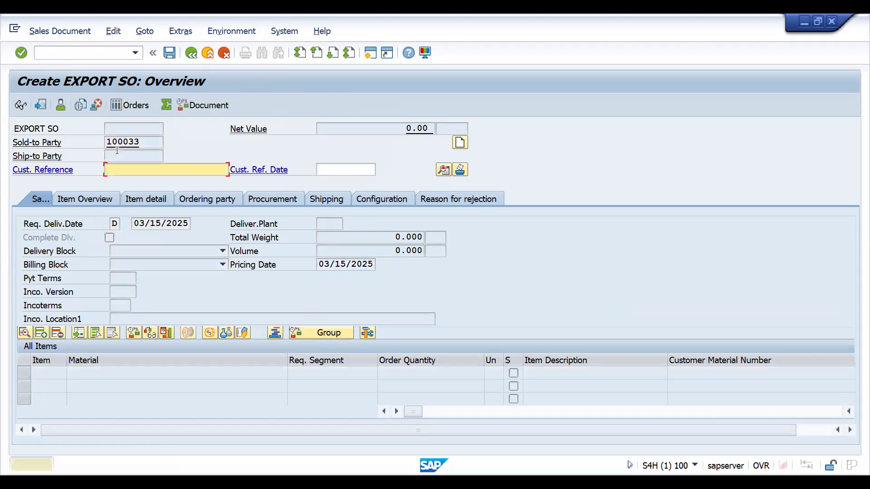
# Step: Set the customer reference of the new export sales order to QTTOSOSC4
pyautogui.press('space')
pyautogui.press('Return')
pyautogui.press('Return')
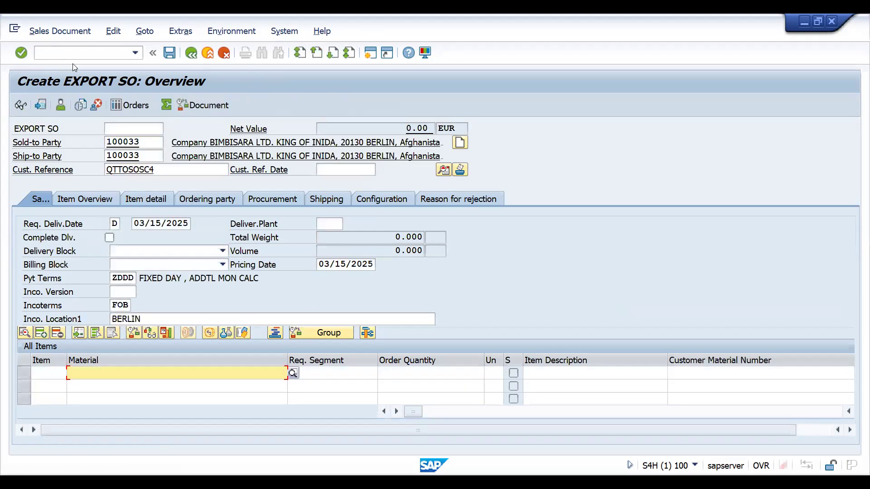
# Step: Try to copy the newly saved export quotation into the open BIMBISARA LTD. sales order as its reference document
pyautogui.click(50, 33)
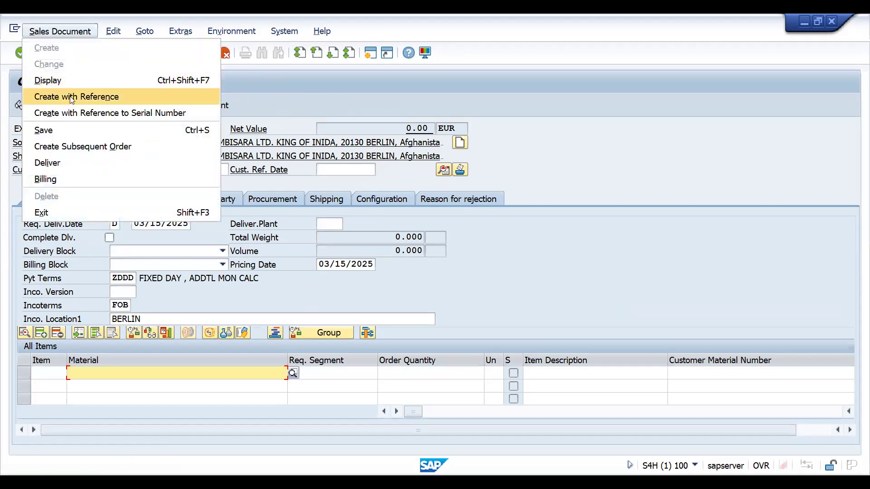
pyautogui.click(70, 99)
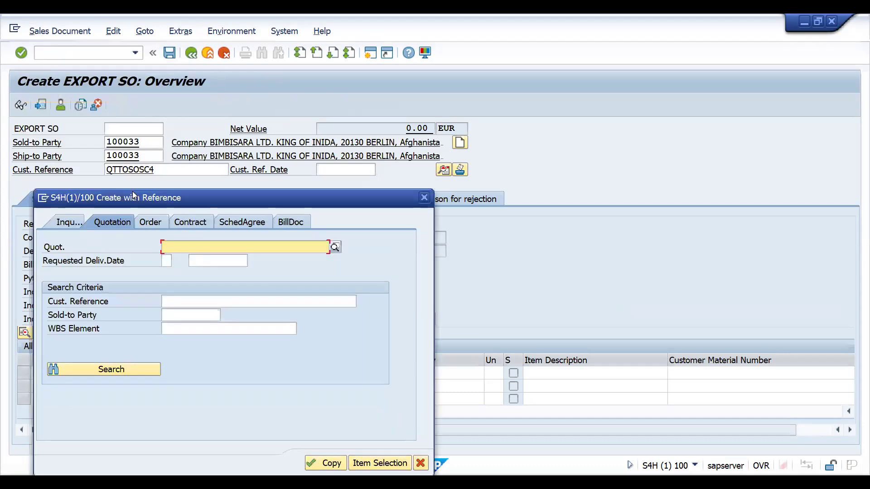
pyautogui.press('space')
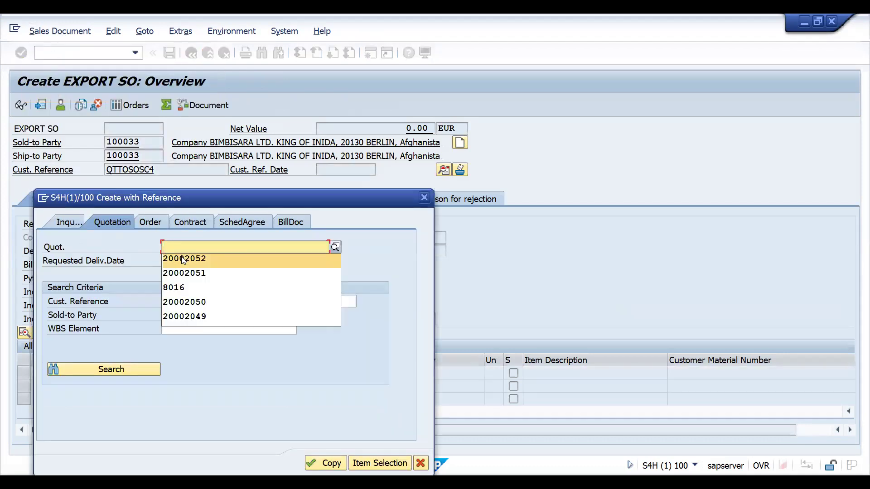
pyautogui.click(181, 259)
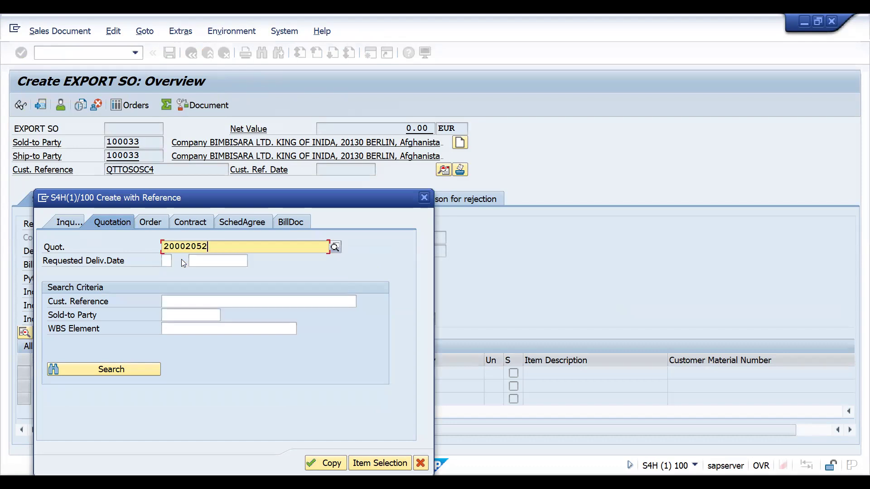
pyautogui.press('BackSpace')
pyautogui.write('3')
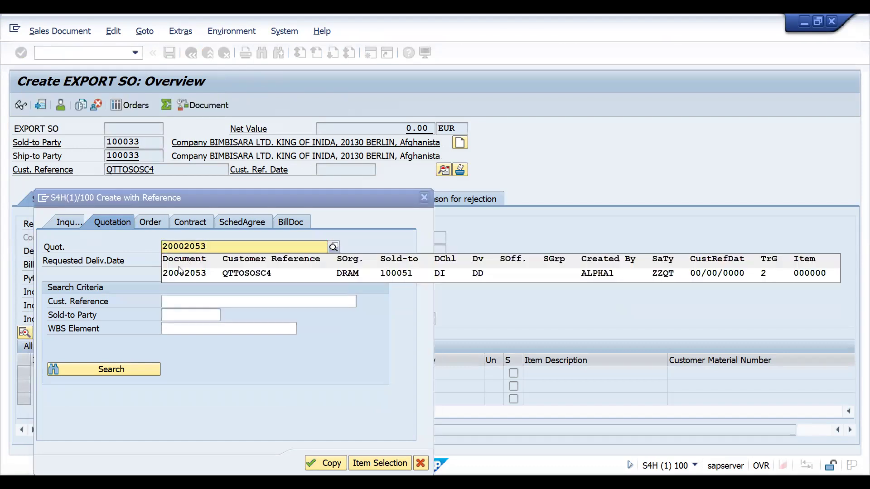
pyautogui.click(282, 340)
pyautogui.click(317, 461)
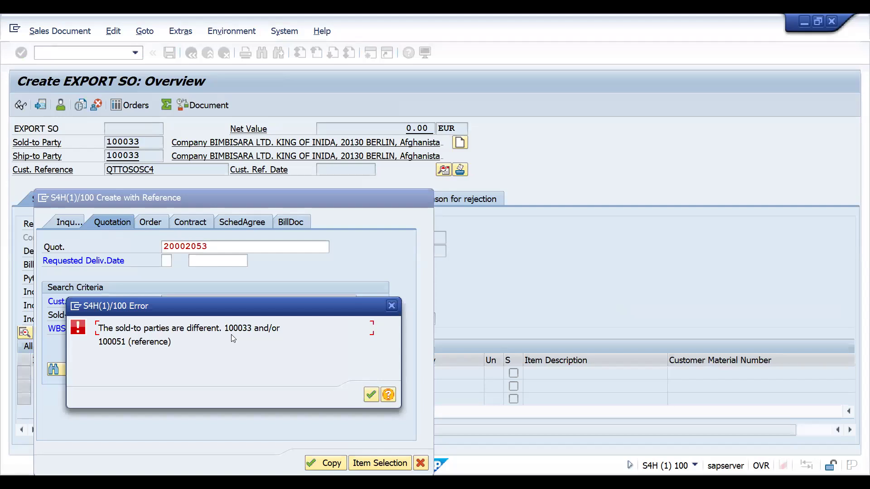
pyautogui.click(370, 395)
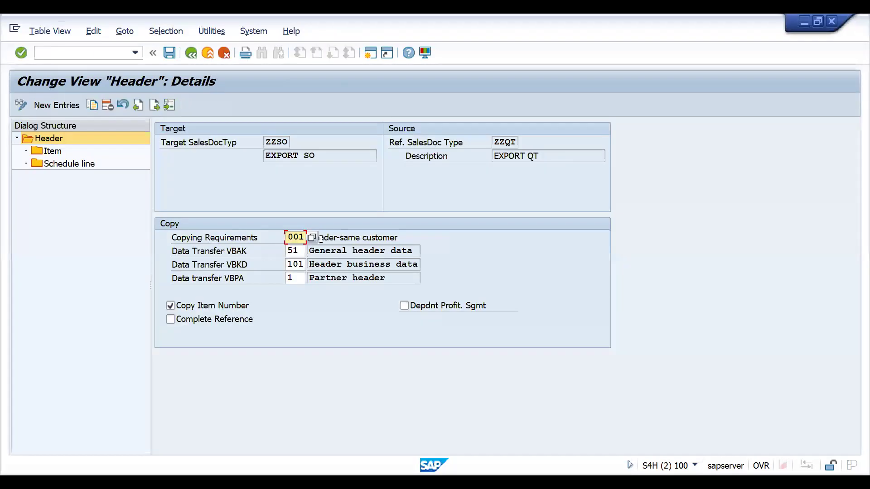
# Step: Set the ZZQT-to-ZZSO header copying requirement to 002 Header-diff.customer and save it under the proposed customizing request
pyautogui.click(312, 238)
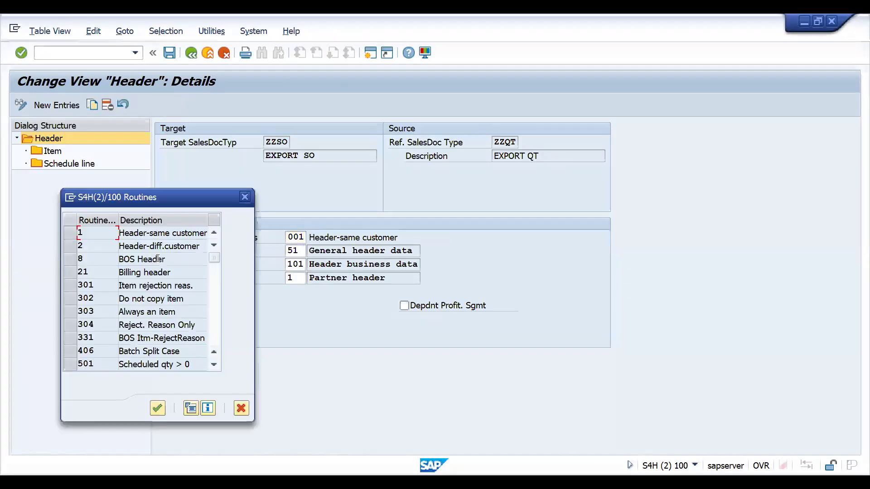
pyautogui.click(71, 245)
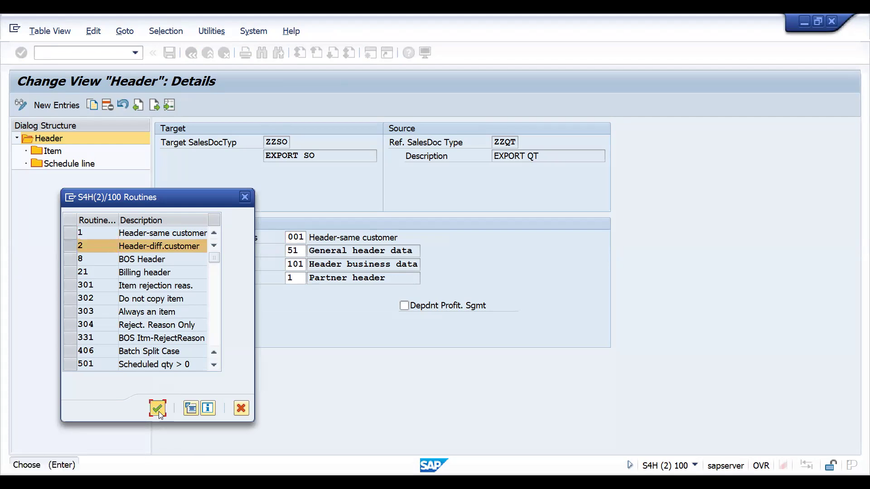
pyautogui.click(157, 409)
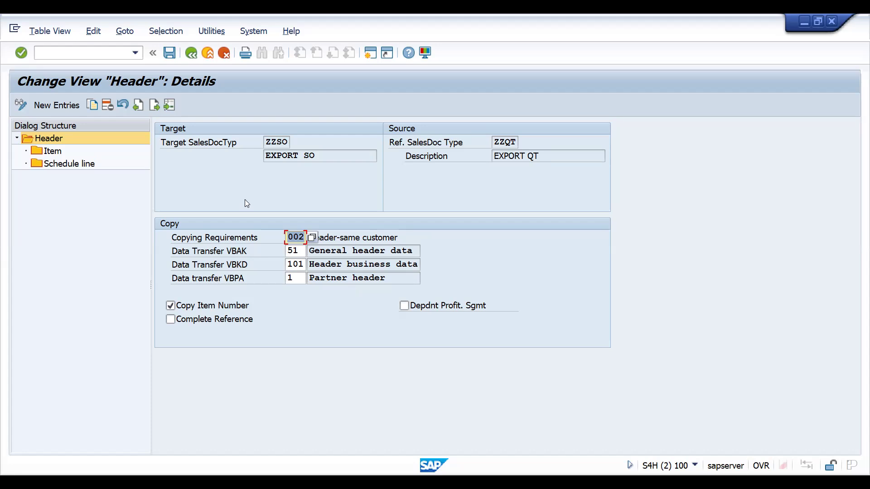
pyautogui.click(169, 53)
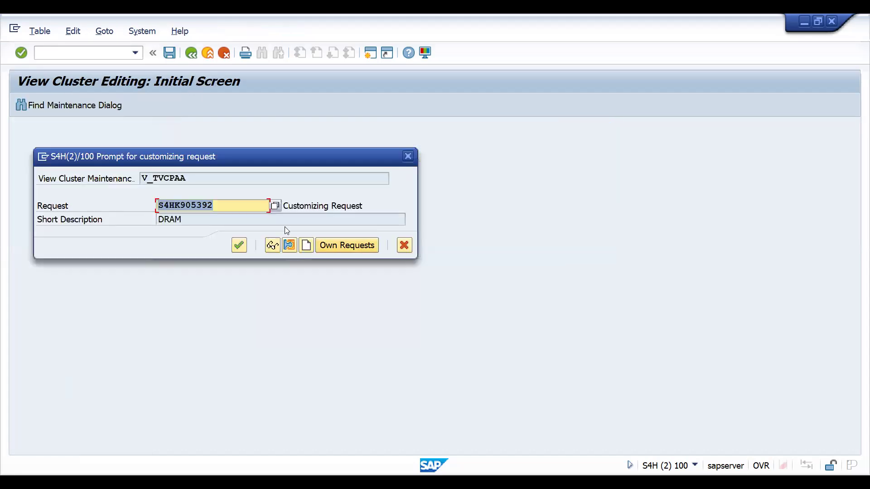
pyautogui.click(241, 245)
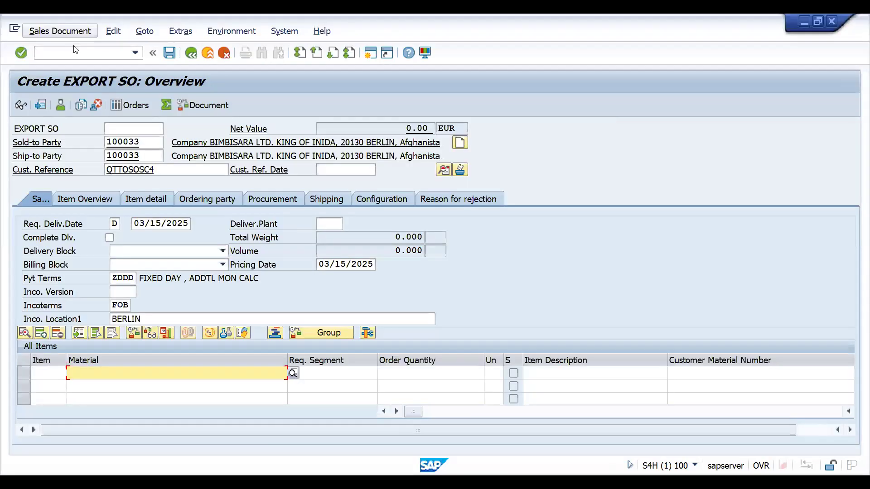
# Step: Restart a ZZSO export sales order in VA01 for sold-to party BIMBISARA LTD. with customer reference QTTOSOSC4
pyautogui.click(76, 51)
pyautogui.write('/NVA01')
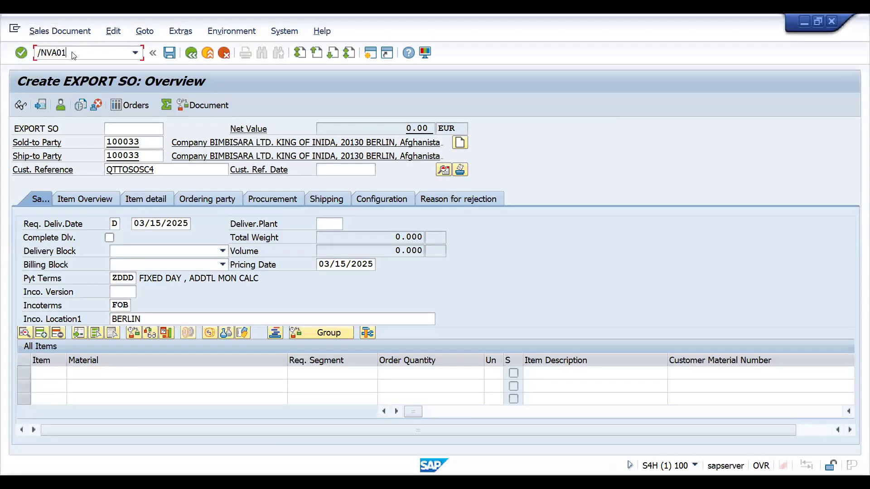
pyautogui.press('Return')
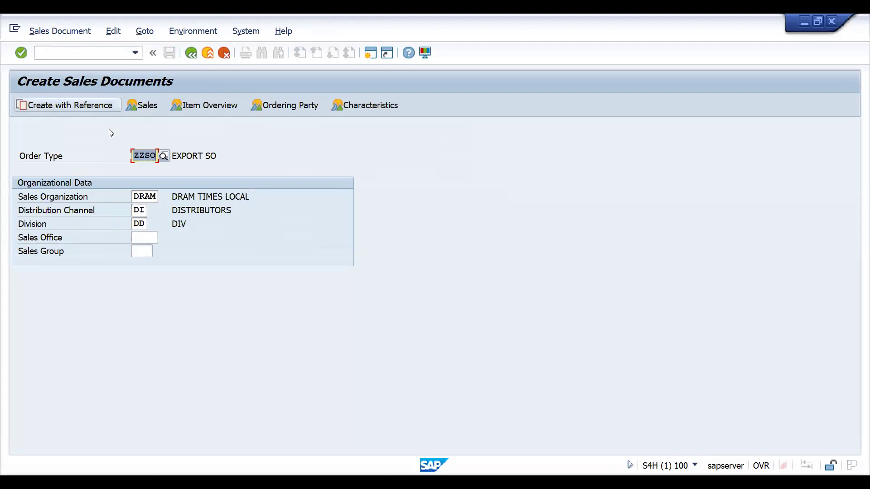
pyautogui.press('Return')
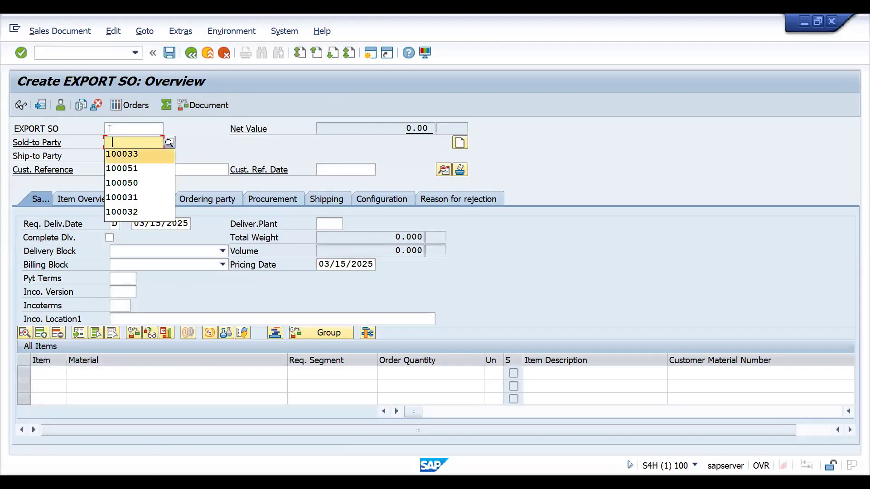
pyautogui.press('Return')
pyautogui.press('Return')
pyautogui.press('Return')
pyautogui.press('Return')
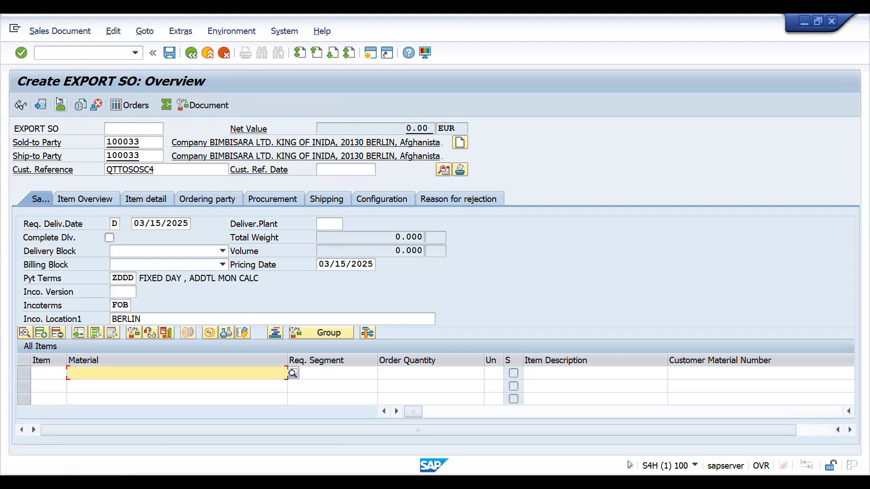
# Step: Copy the newly saved export quotation into the order despite the different sold-to parties, and save the order
pyautogui.click(35, 30)
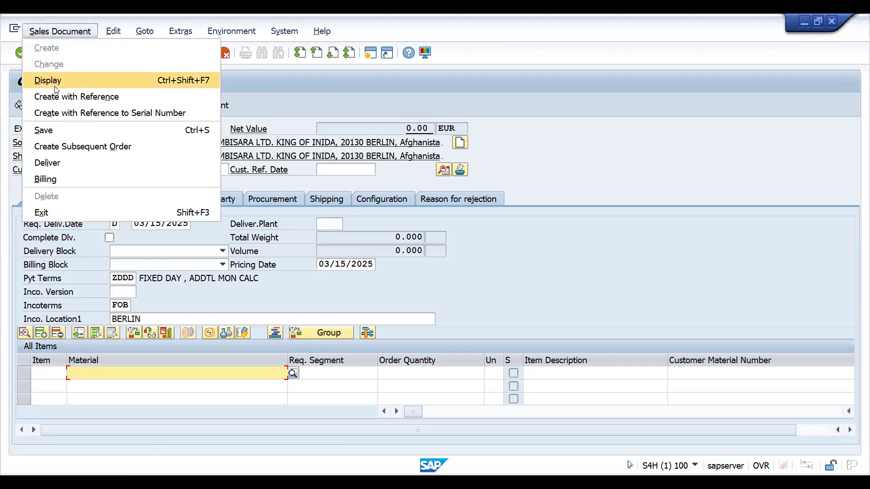
pyautogui.click(56, 96)
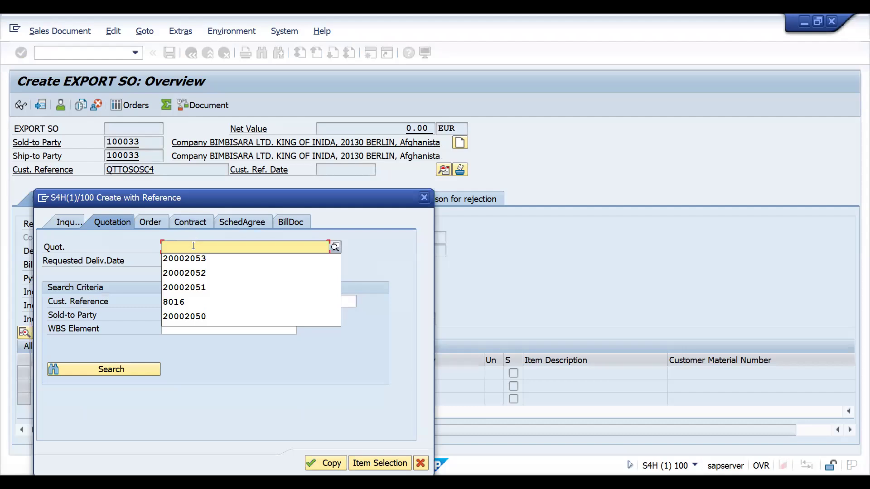
pyautogui.click(194, 256)
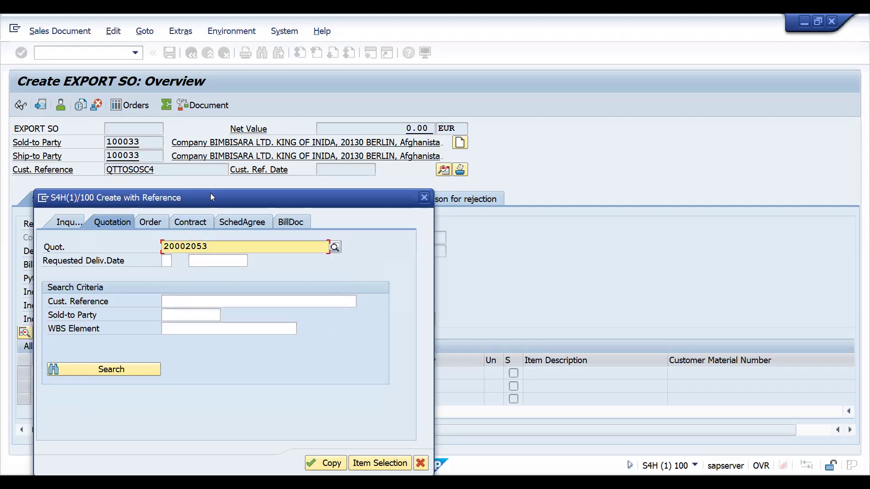
pyautogui.click(320, 463)
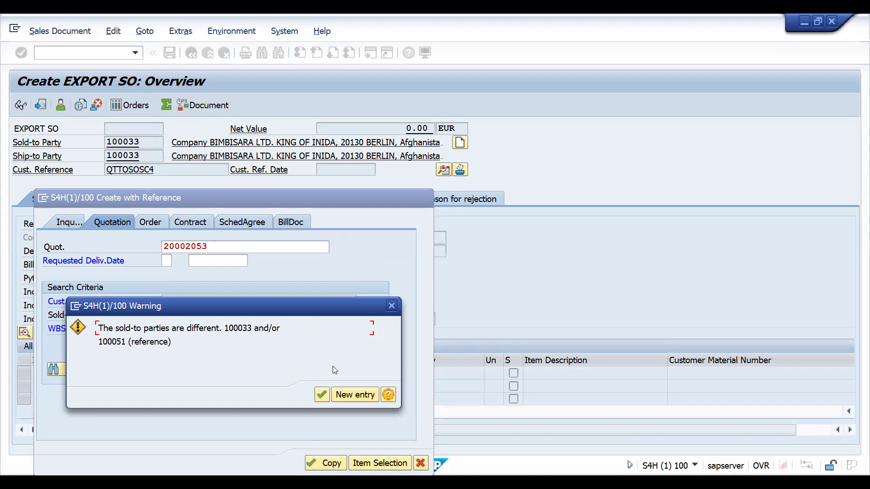
pyautogui.click(319, 395)
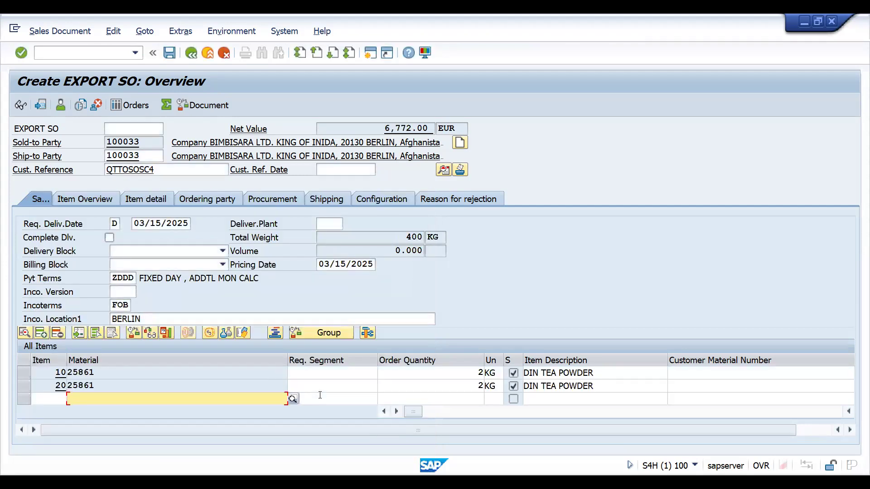
pyautogui.click(170, 55)
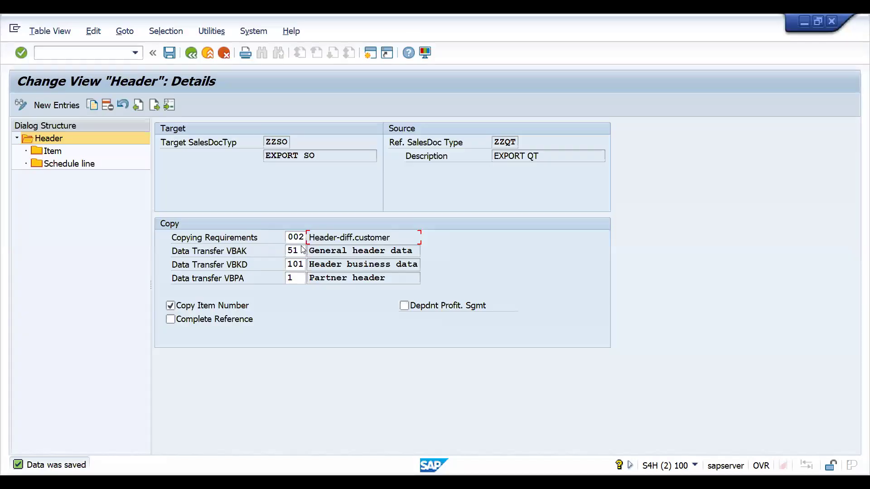
# Step: Review the routines available for the header's VBAK data transfer without changing the assigned one
pyautogui.click(300, 250)
pyautogui.click(312, 252)
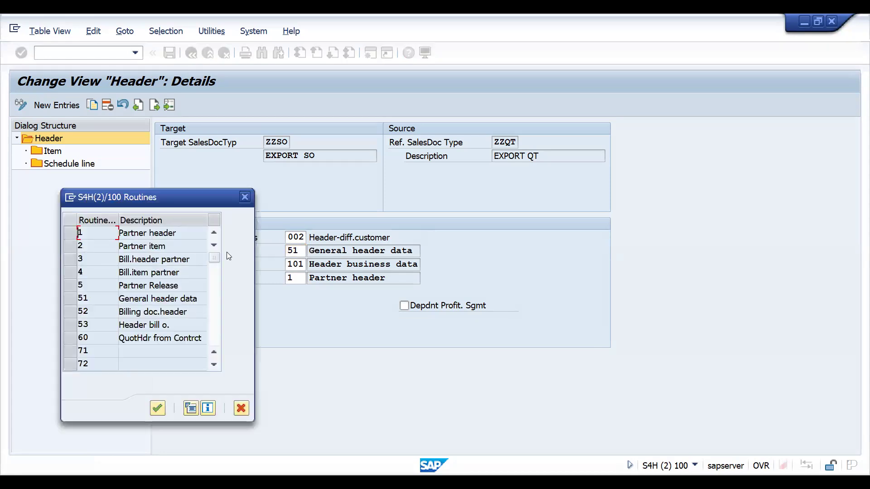
pyautogui.click(140, 233)
pyautogui.click(140, 246)
pyautogui.click(245, 198)
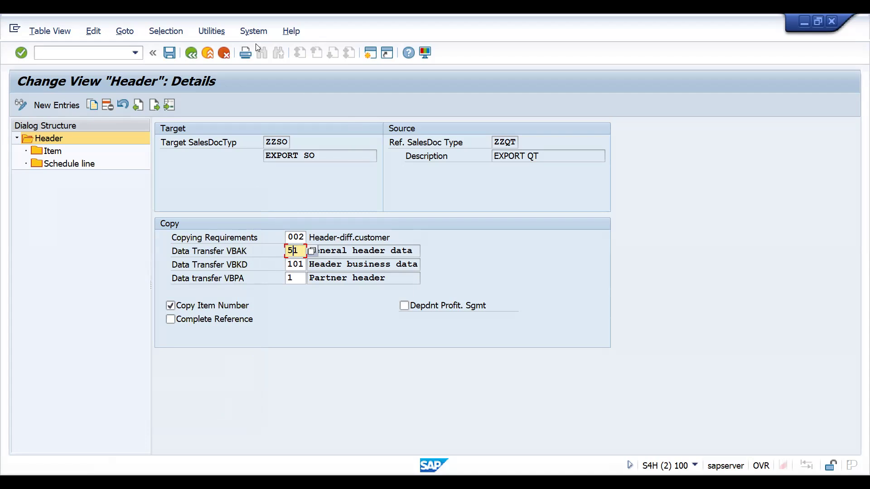
# Step: Display the ZZSO sales order type's details and examine its delivery type and delivery-related billing type
pyautogui.hotkey('alt', 'Tab')
pyautogui.write('/NV')
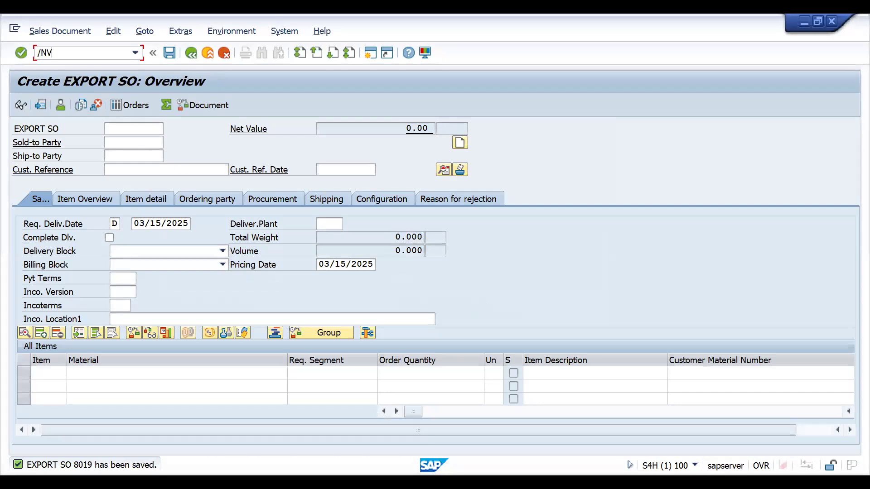
pyautogui.write('OV')
pyautogui.press('Return')
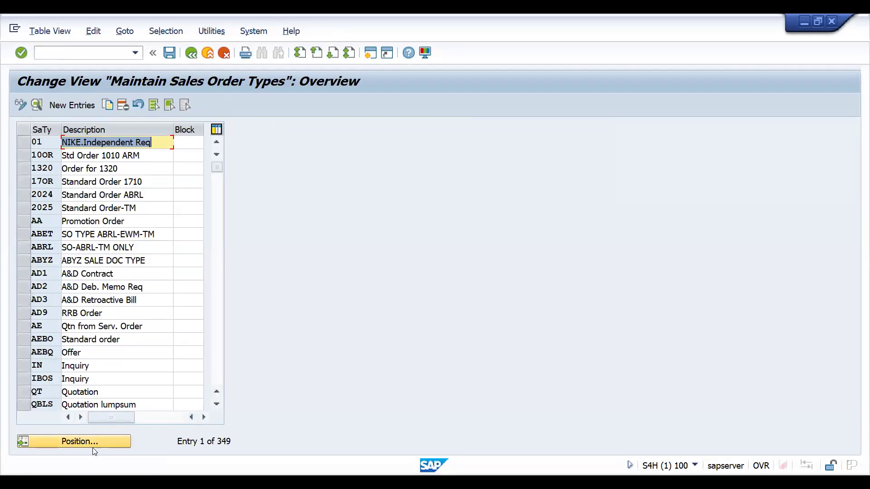
pyautogui.click(93, 446)
pyautogui.write('ZZSO')
pyautogui.press('Return')
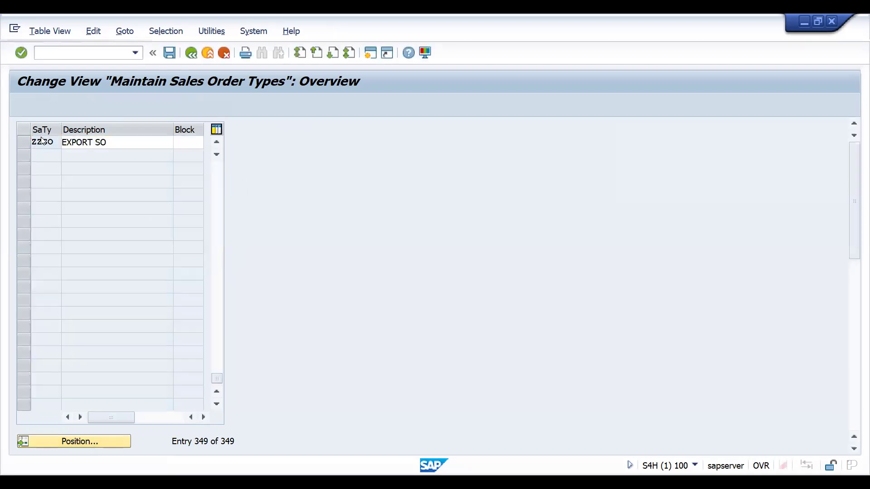
pyautogui.doubleClick(42, 141)
pyautogui.moveTo(856, 216); pyautogui.dragTo(855, 324)
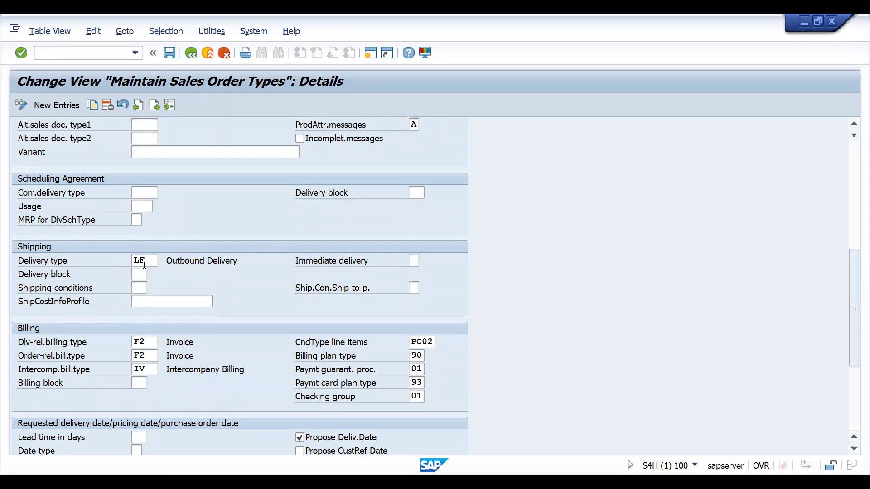
pyautogui.click(150, 347)
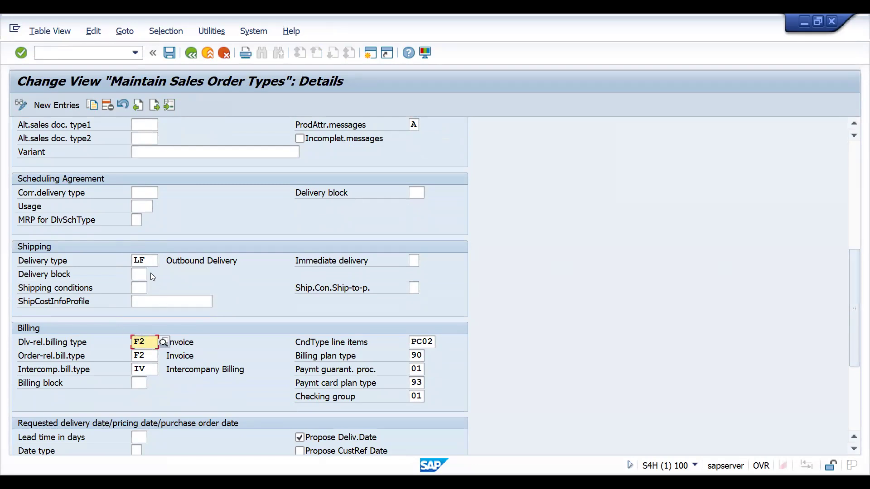
pyautogui.click(144, 261)
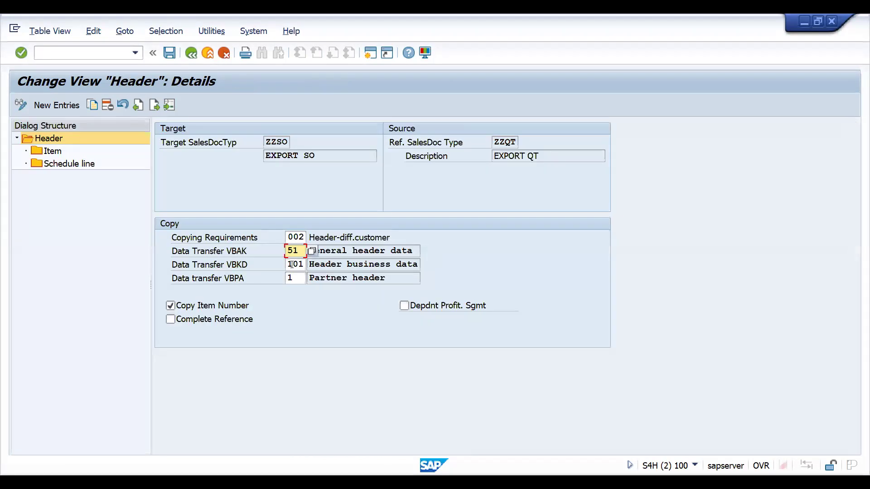
# Step: Read the documentation of routine 1, Partner header, from the routines offered for the VBKD data transfer
pyautogui.click(292, 264)
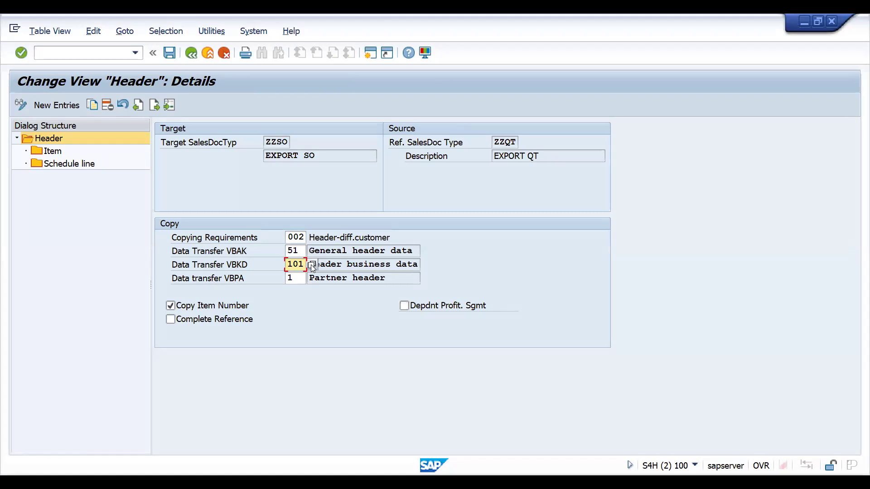
pyautogui.press('F4')
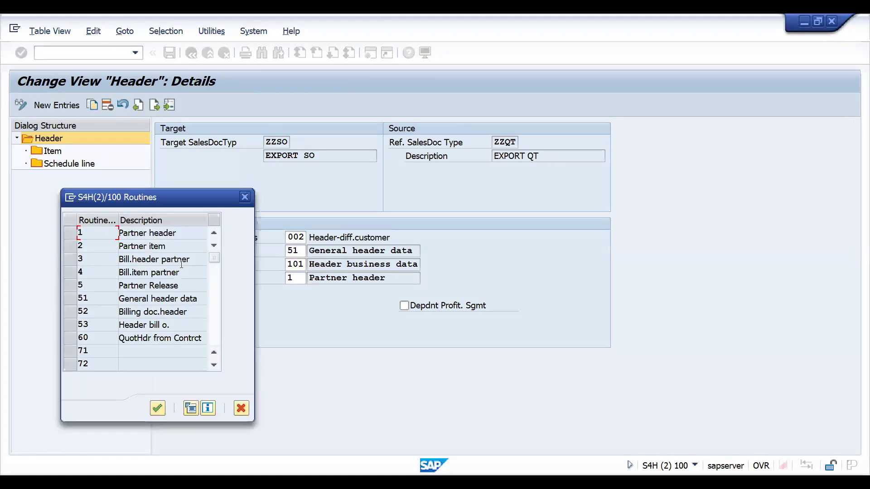
pyautogui.click(72, 235)
pyautogui.click(208, 408)
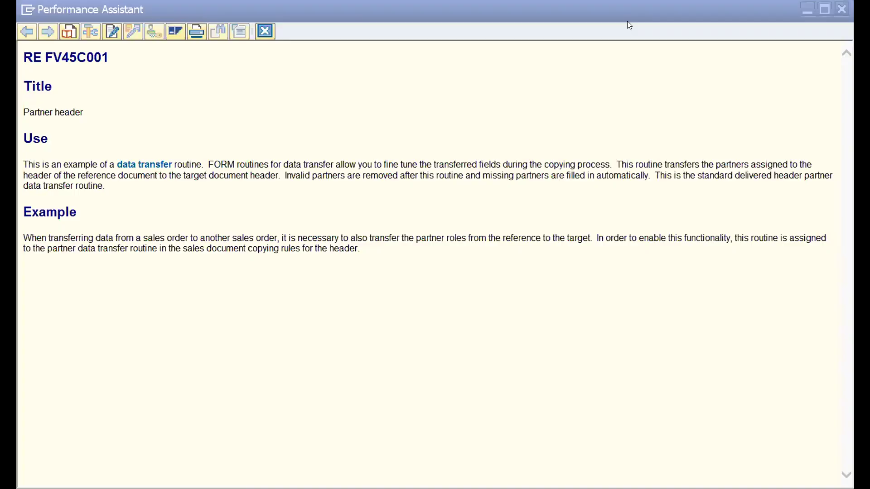
pyautogui.click(279, 199)
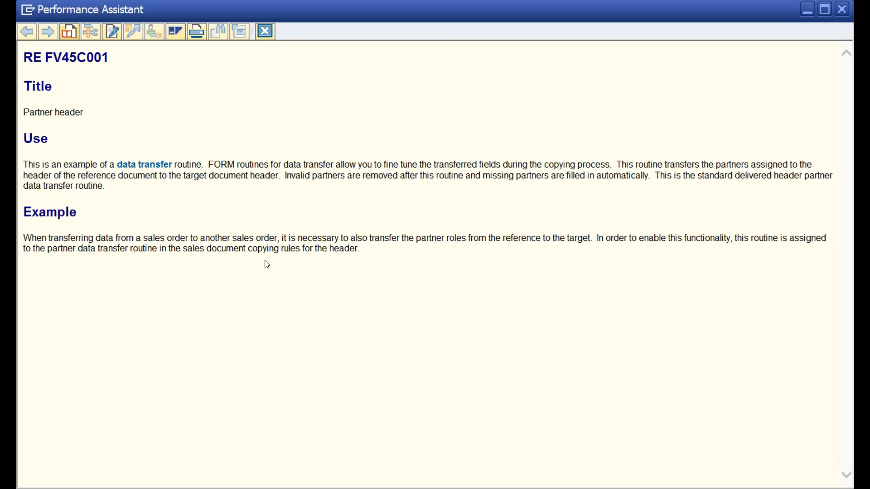
pyautogui.click(262, 38)
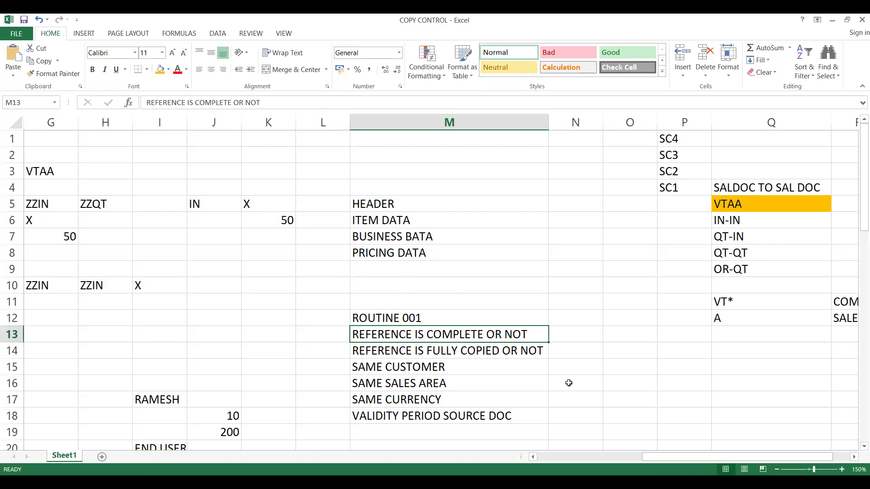
# Step: In an empty area of the COPY CONTROL sheet, start the document chain with ZZIN in V12 and ZZQT in W12
pyautogui.press('Right')
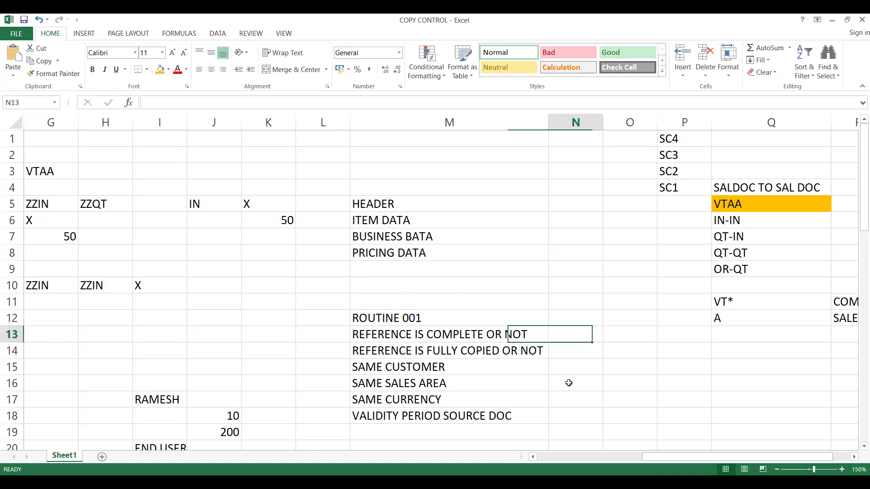
pyautogui.press('Right')
pyautogui.press('Right')
pyautogui.press('Right')
pyautogui.press('Right')
pyautogui.press('Right')
pyautogui.press('Right')
pyautogui.press('Right')
pyautogui.press('Right')
pyautogui.press('Right')
pyautogui.press('Right')
pyautogui.press('Right')
pyautogui.press('Right')
pyautogui.press('Right')
pyautogui.press('Right')
pyautogui.press('Right')
pyautogui.press('Right')
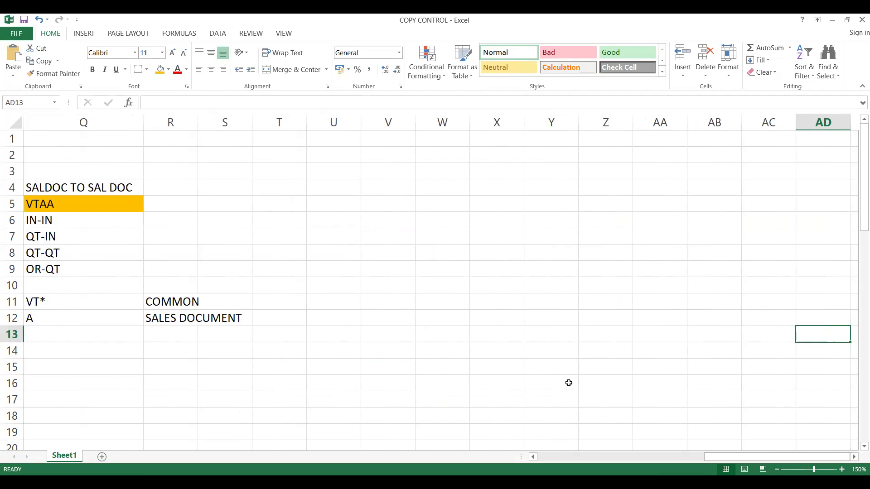
pyautogui.press('Down')
pyautogui.press('Down')
pyautogui.press('Down')
pyautogui.press('Down')
pyautogui.press('Down')
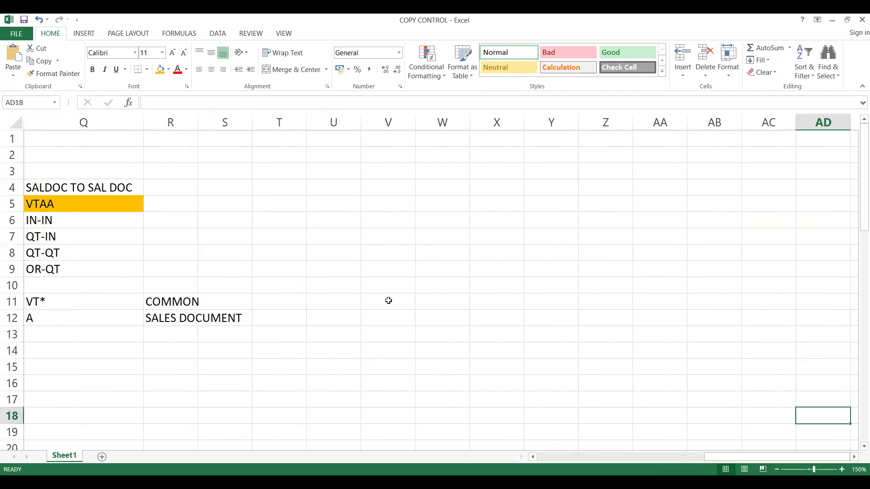
pyautogui.click(389, 316)
pyautogui.write('ZZIN')
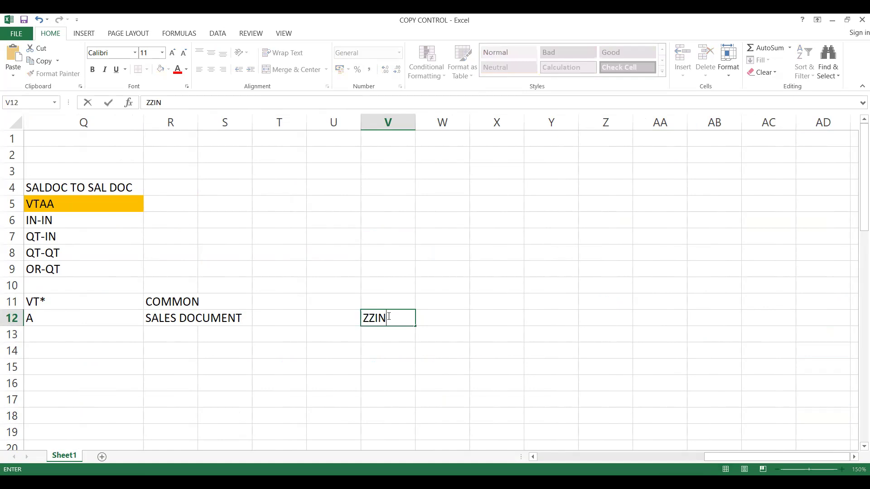
pyautogui.press('Tab')
pyautogui.write('zz')
pyautogui.press('BackSpace')
pyautogui.press('BackSpace')
pyautogui.write('ZZQT')
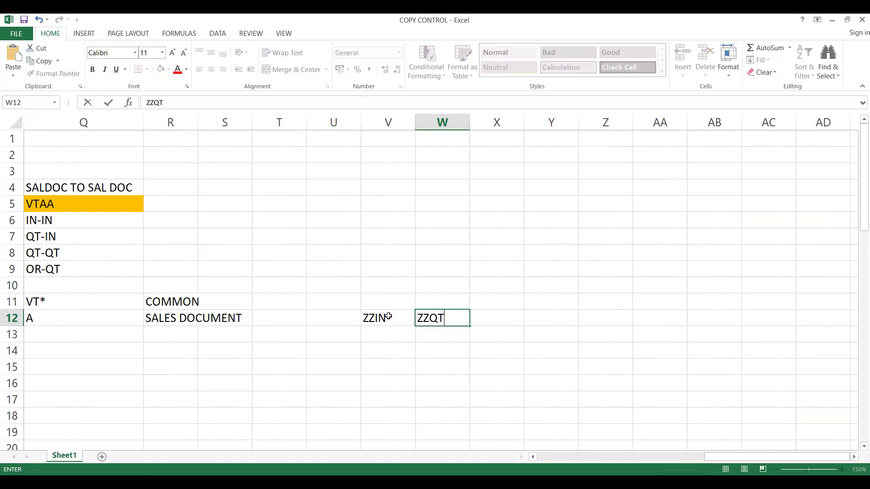
# Step: Continue the document chain in row 12 with ZZSO in X12, ZZLF in Y12 and ZZF2 in Z12
pyautogui.press('Tab')
pyautogui.write('ZZ')
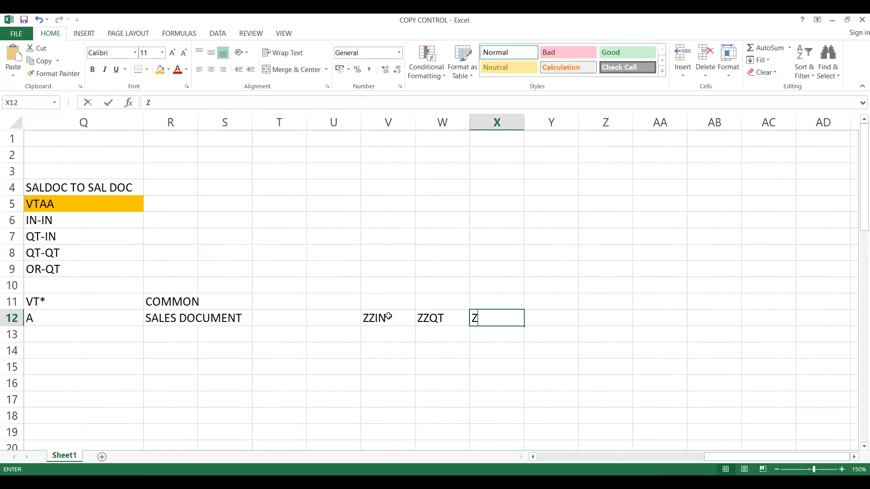
pyautogui.write('SO')
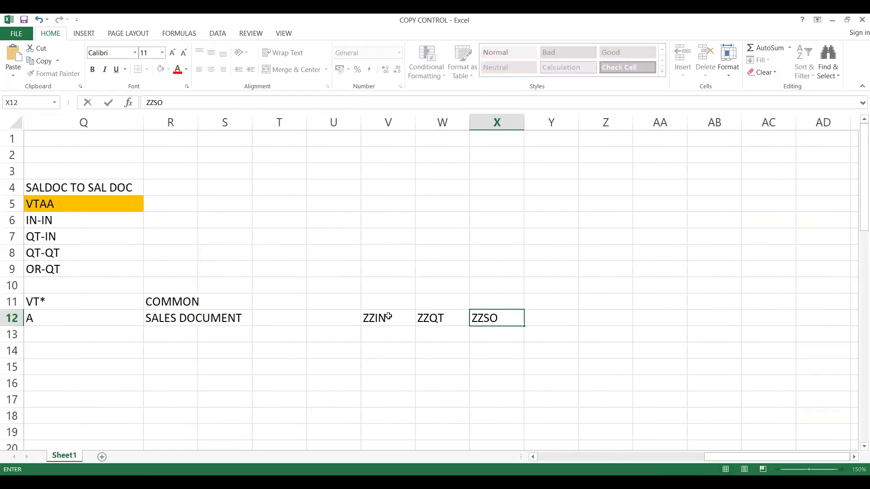
pyautogui.press('Tab')
pyautogui.write('ZZ')
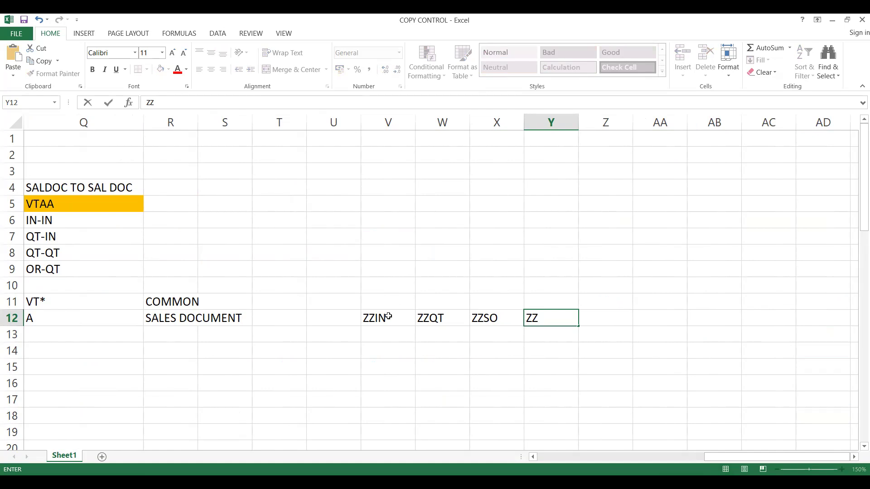
pyautogui.write('LF')
pyautogui.press('Tab')
pyautogui.write('ZZF2')
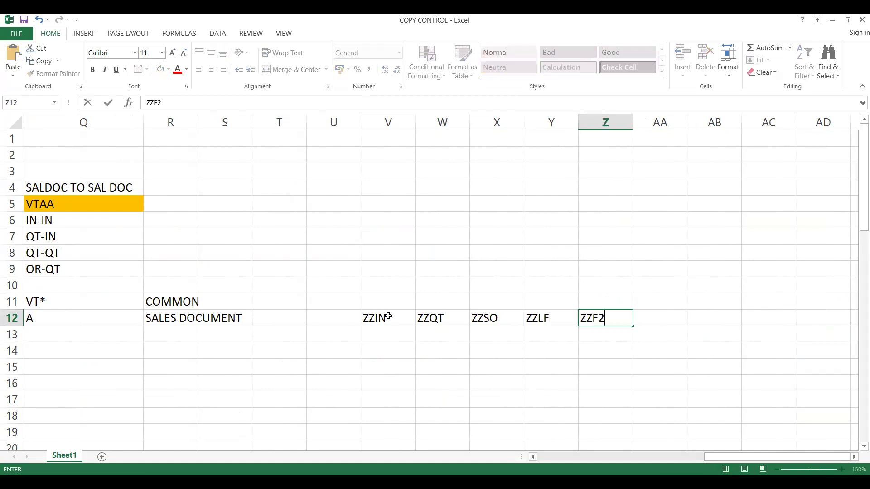
pyautogui.click(442, 274)
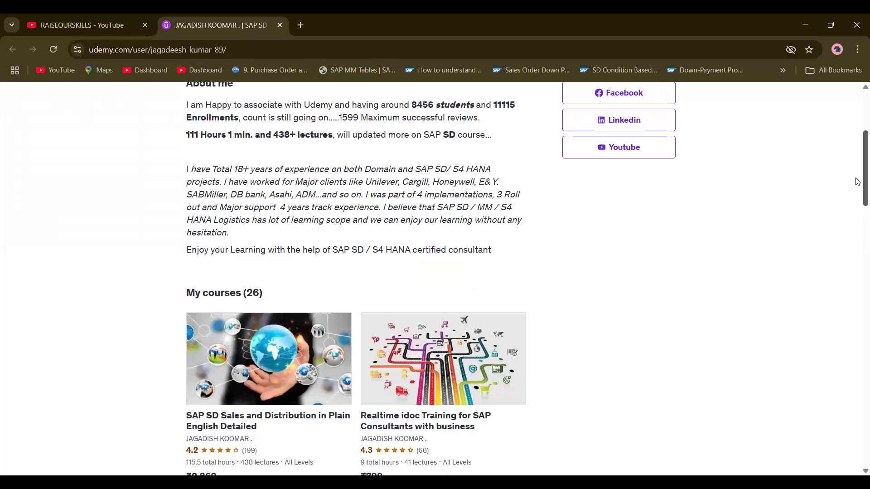
# Step: Examine the courses on the instructor's Udemy profile, including the third page of the course list
pyautogui.scroll(-3, 857, 182)
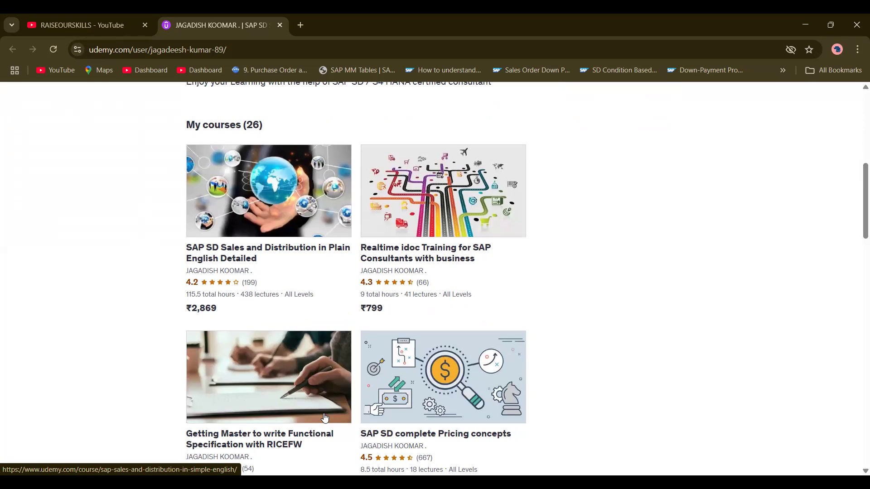
pyautogui.scroll(-5, 856, 229)
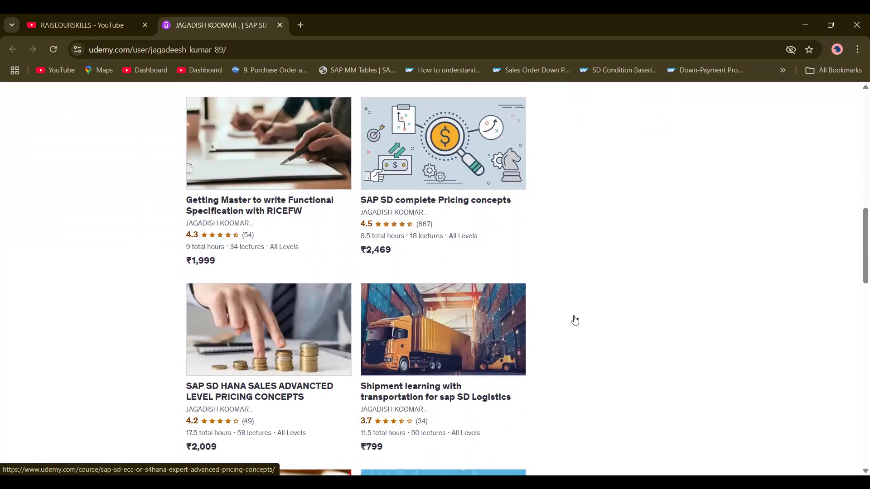
pyautogui.scroll(-8, 856, 317)
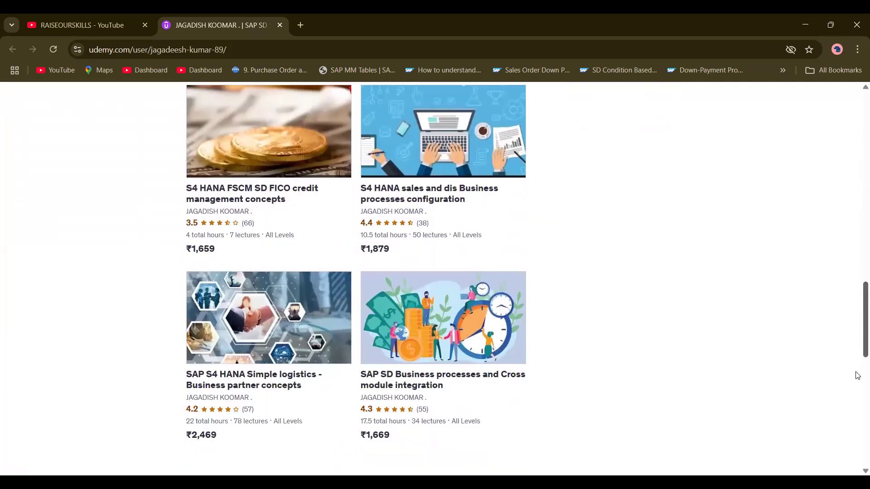
pyautogui.scroll(-3, 858, 376)
pyautogui.click(379, 350)
pyautogui.moveTo(866, 375); pyautogui.dragTo(846, 203)
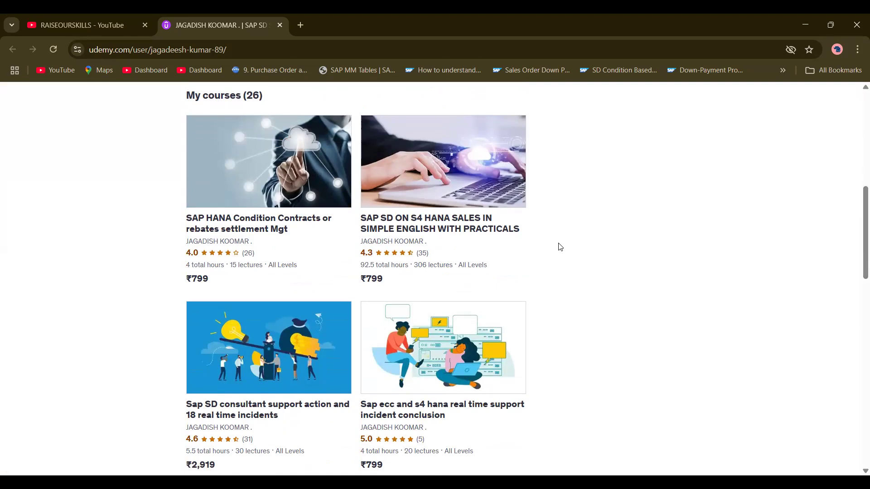
pyautogui.scroll(-9, 856, 243)
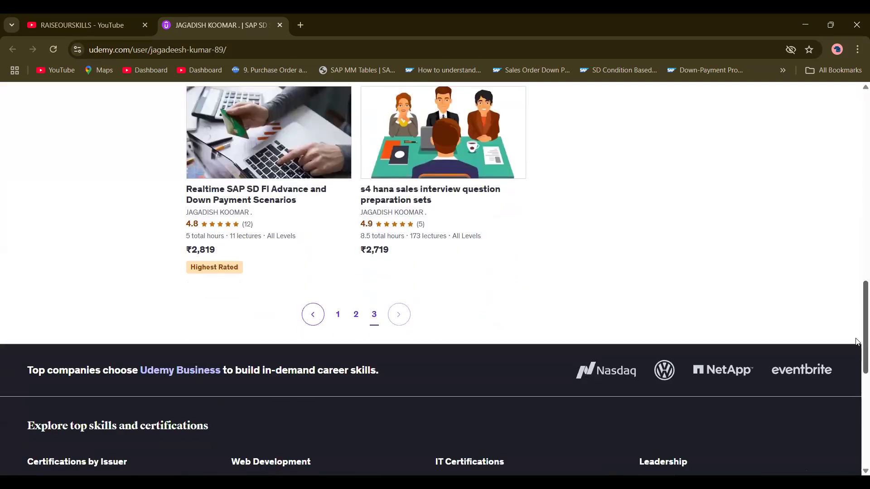